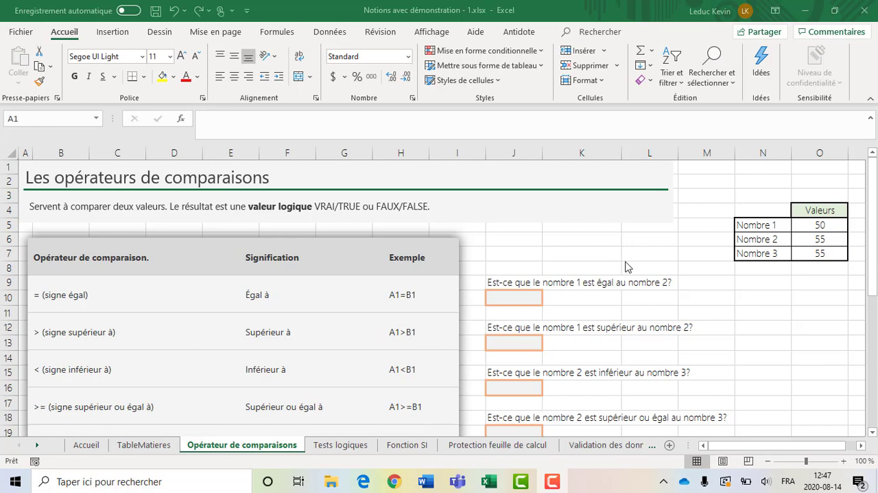
Examine the comparison operator table, the questions beside it and the values of Nombre 1 and Nombre 2
{"action": "left_click", "coordinate": [575, 297]}
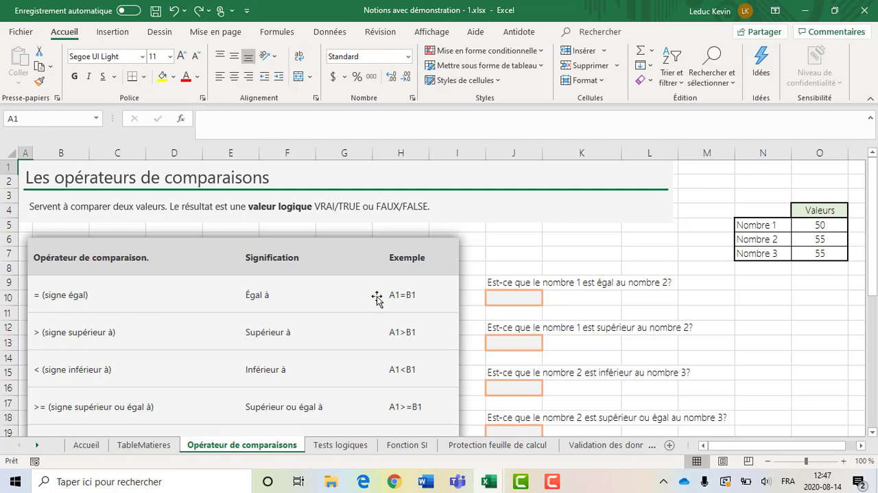
{"action": "scroll", "coordinate": [308, 304], "scroll_direction": "down", "scroll_amount": 1}
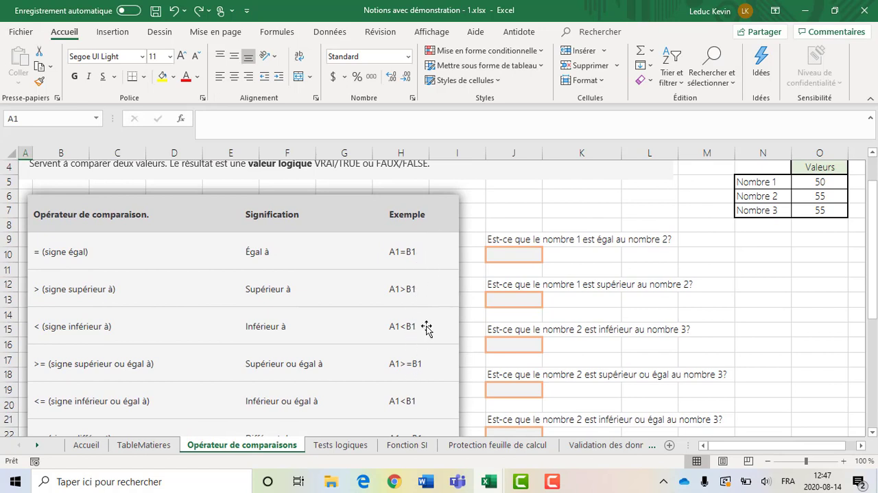
{"action": "left_click", "coordinate": [524, 257]}
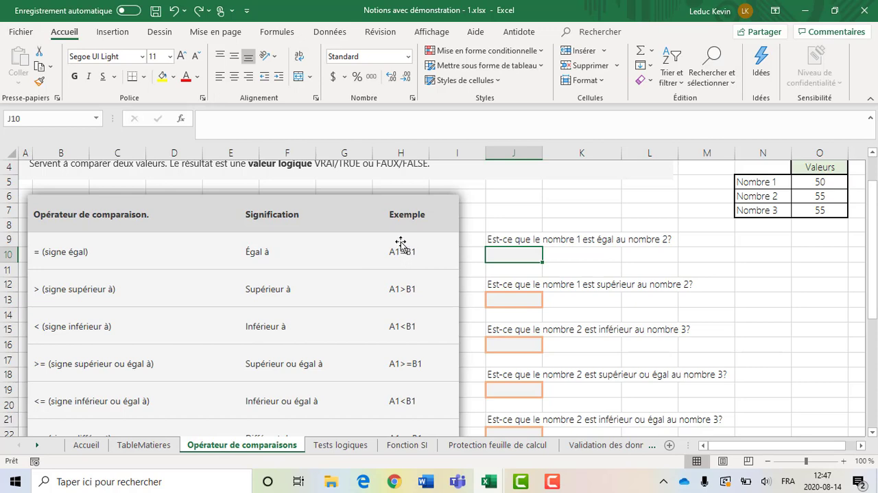
{"action": "scroll", "coordinate": [675, 380], "scroll_direction": "up", "scroll_amount": 1}
{"action": "scroll", "coordinate": [674, 380], "scroll_direction": "up", "scroll_amount": 1}
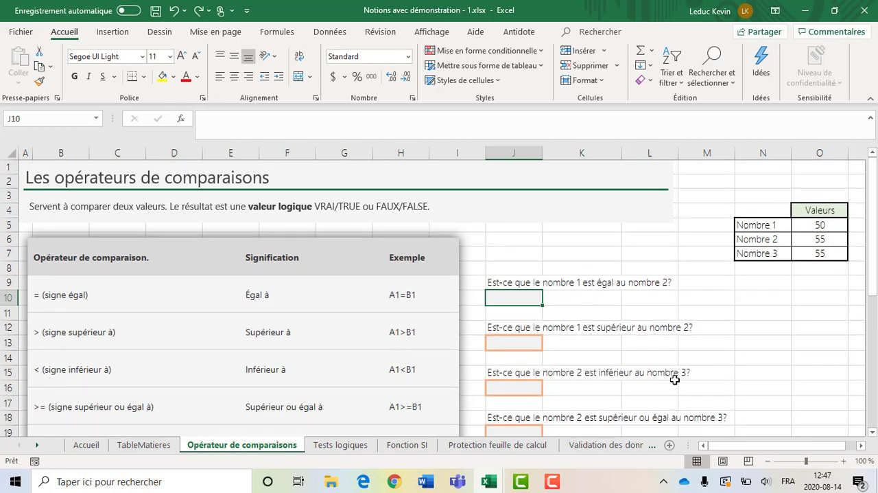
{"action": "left_click", "coordinate": [827, 226]}
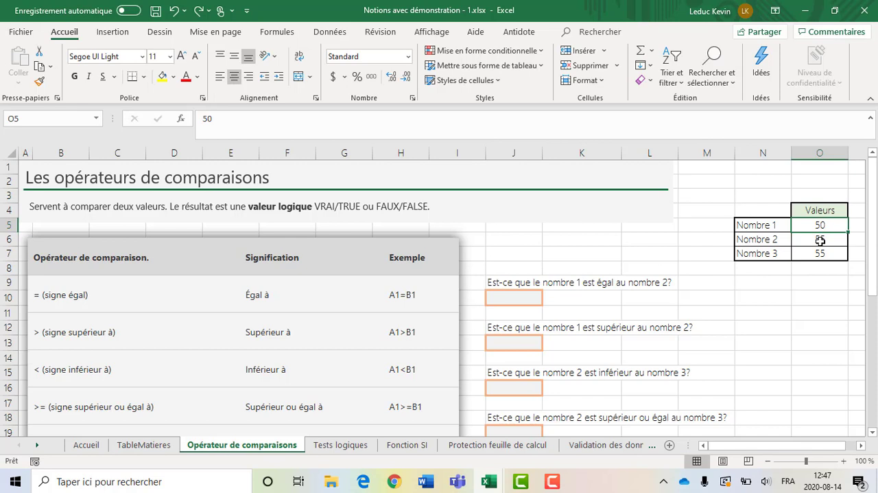
{"action": "left_click", "coordinate": [824, 241]}
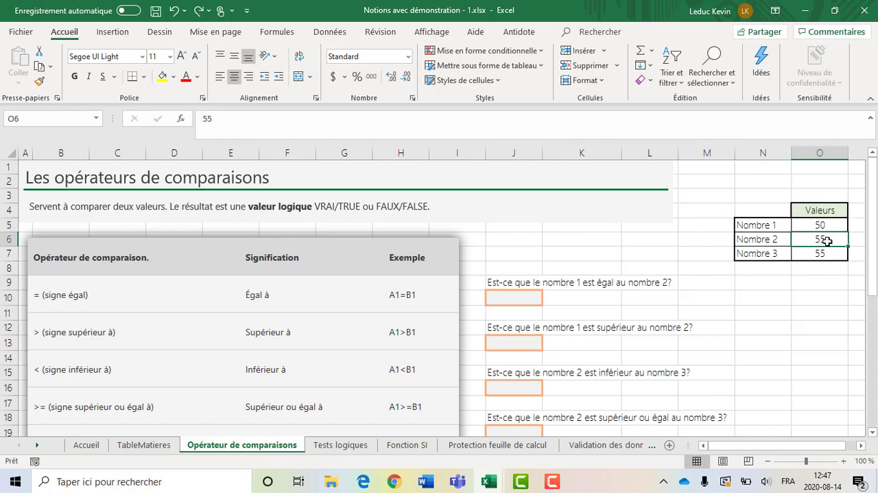
Enter the formula =O5=O6 in J10 to test whether Nombre 1 is equal to Nombre 2
{"action": "left_click", "coordinate": [516, 295]}
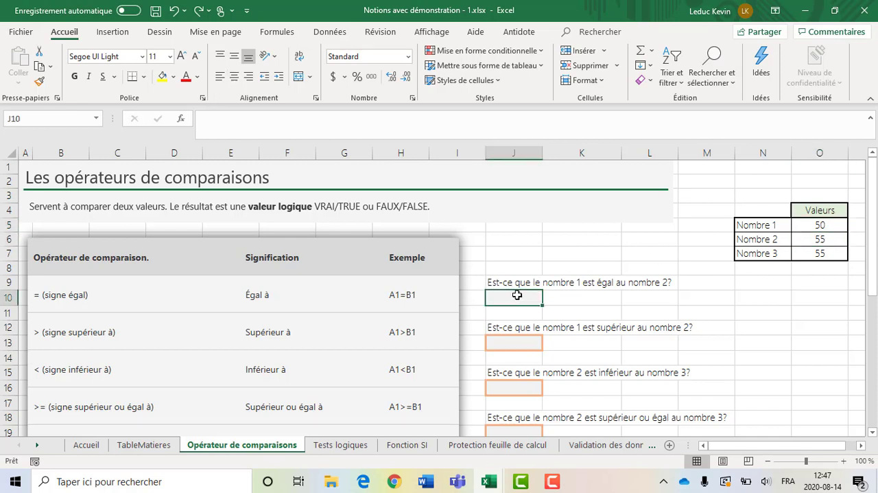
{"action": "type", "text": "="}
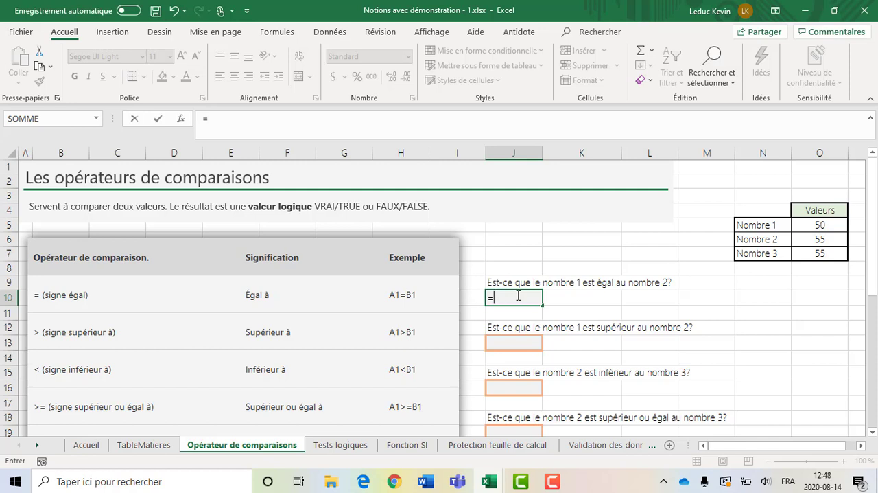
{"action": "left_click", "coordinate": [827, 226]}
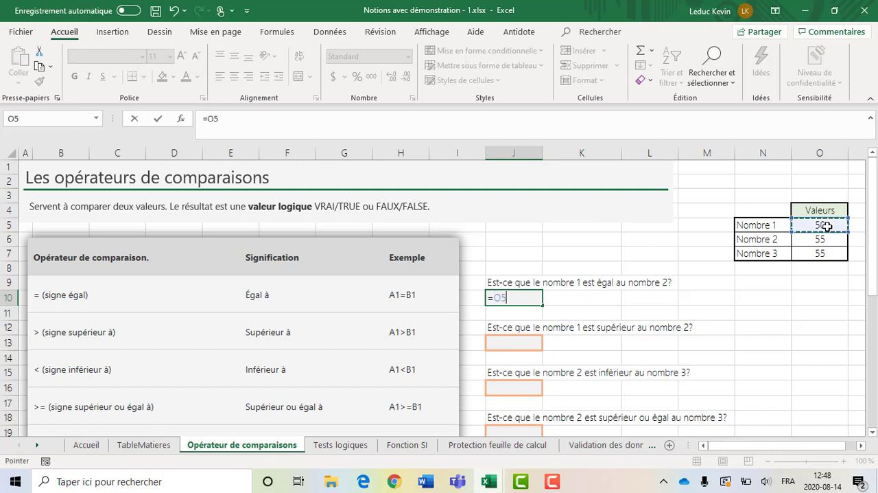
{"action": "type", "text": "="}
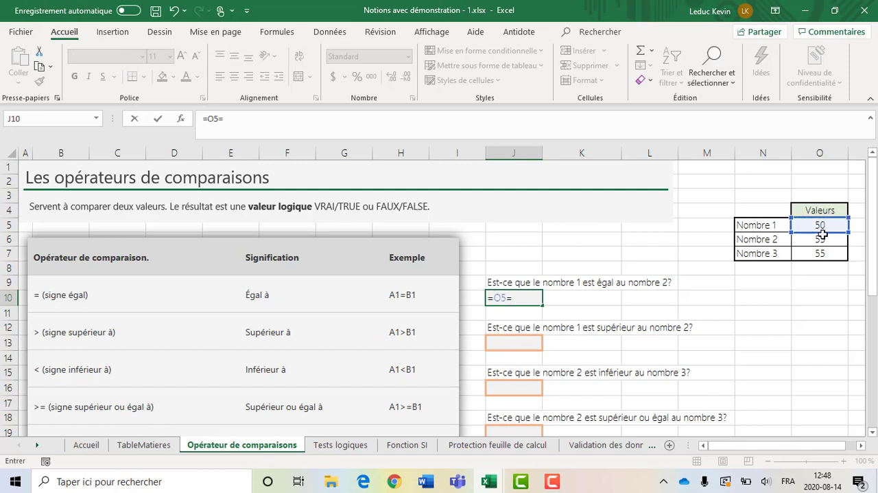
{"action": "left_click", "coordinate": [821, 240]}
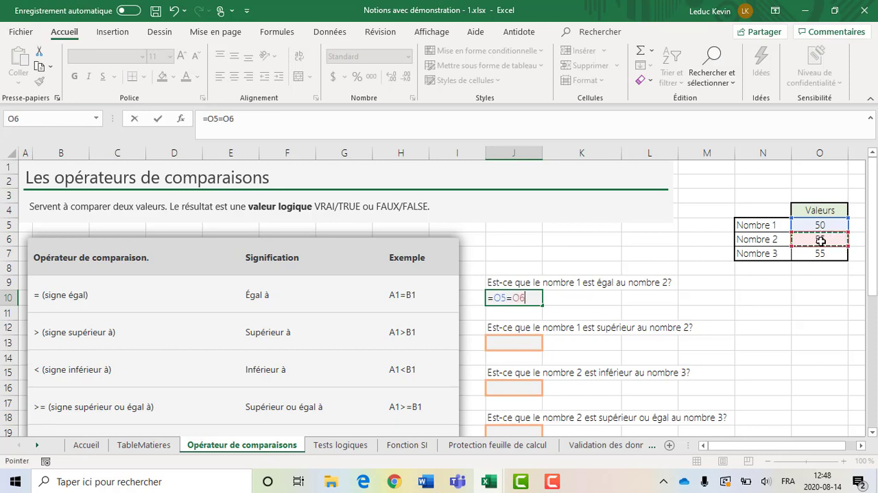
{"action": "key", "text": "Return"}
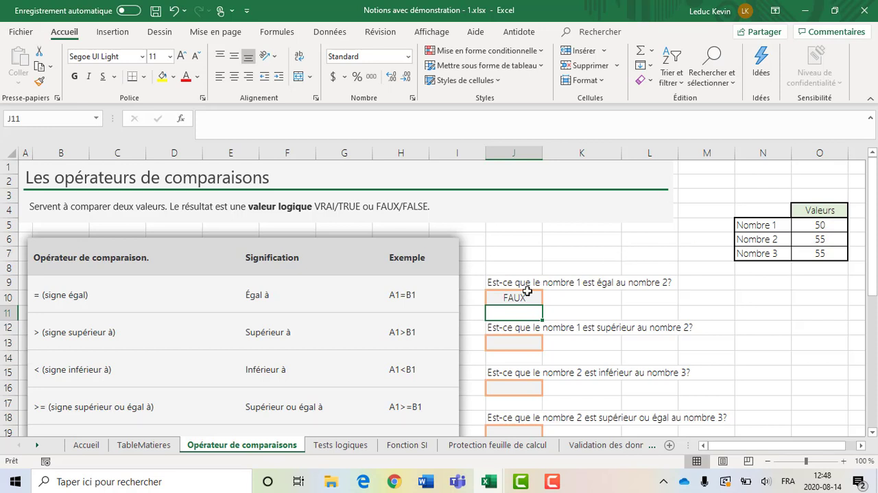
{"action": "left_click", "coordinate": [524, 297]}
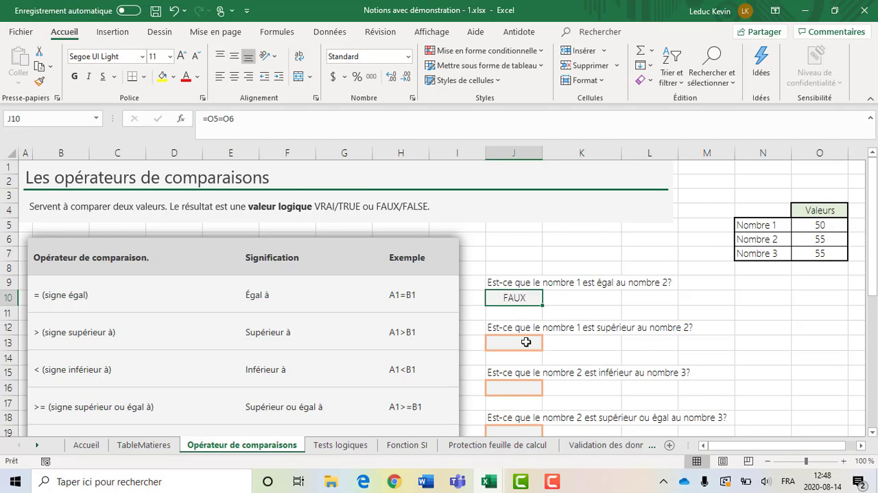
Enter the formula =O5>O6 in J13 to test whether Nombre 1 is greater than Nombre 2
{"action": "left_click", "coordinate": [526, 341]}
{"action": "scroll", "coordinate": [526, 342], "scroll_direction": "down", "scroll_amount": 1}
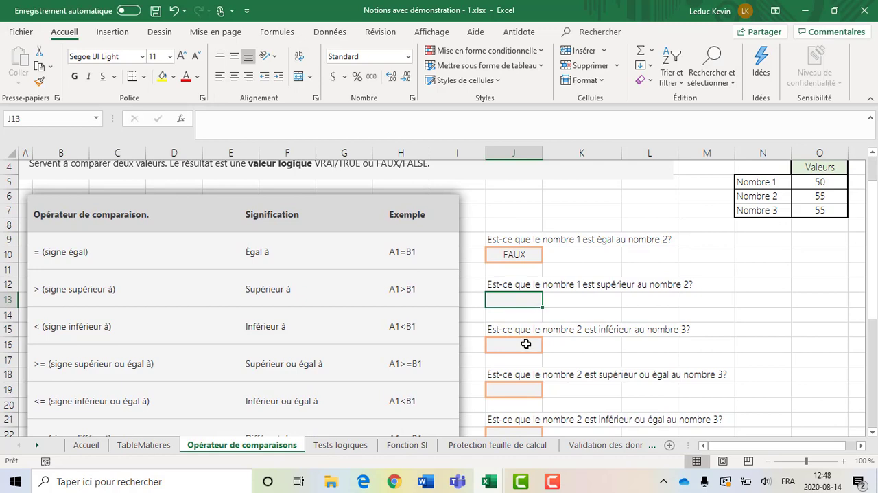
{"action": "type", "text": "="}
{"action": "scroll", "coordinate": [526, 343], "scroll_direction": "up", "scroll_amount": 1}
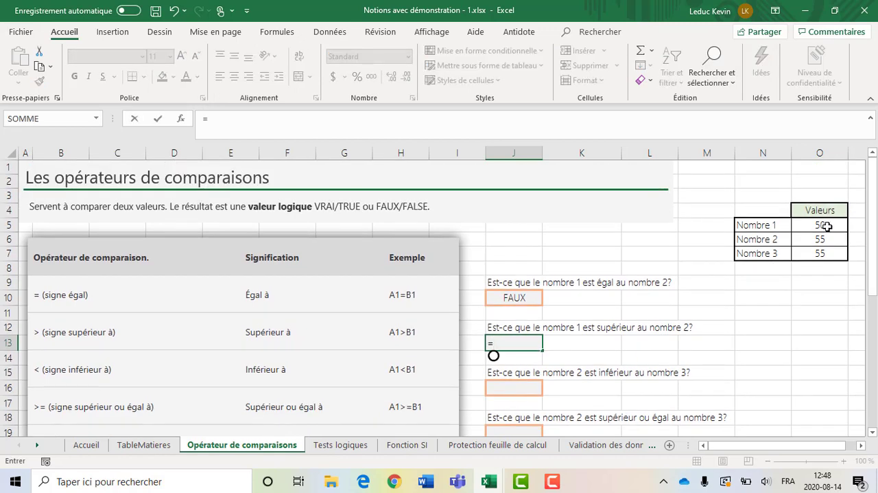
{"action": "left_click", "coordinate": [827, 225]}
{"action": "type", "text": "À"}
{"action": "key", "text": "BackSpace"}
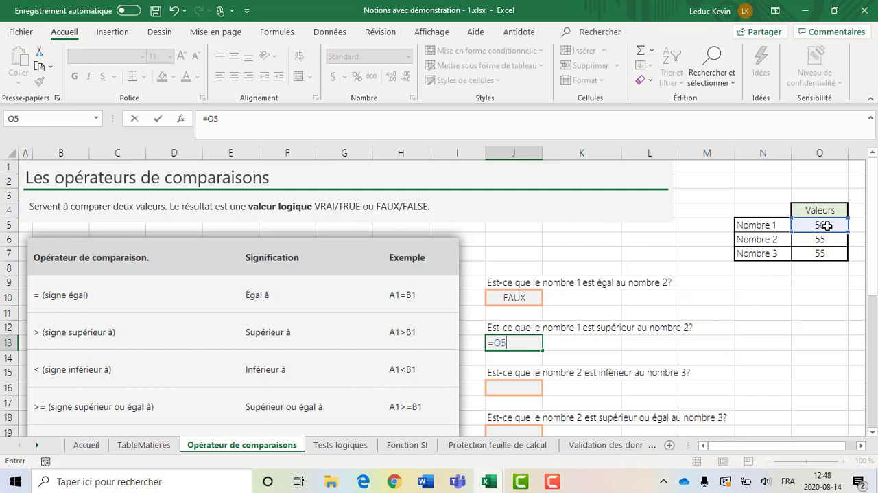
{"action": "type", "text": ">"}
{"action": "left_click", "coordinate": [826, 240]}
{"action": "key", "text": "Return"}
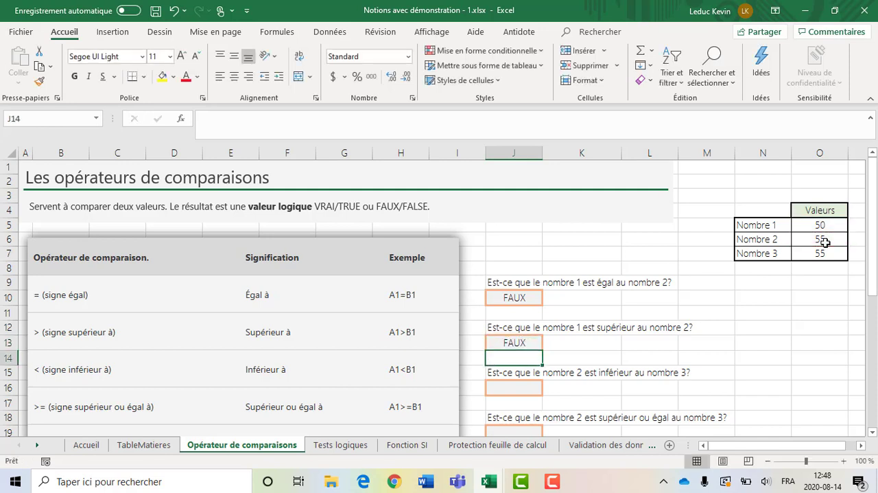
Enter the formula =O6<O7 in J16 to test whether Nombre 2 is less than Nombre 3
{"action": "left_click", "coordinate": [518, 387]}
{"action": "type", "text": "="}
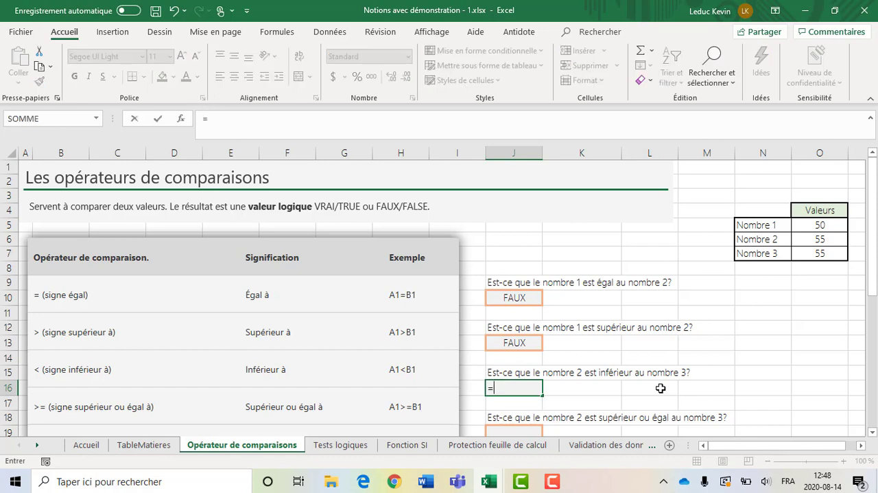
{"action": "left_click", "coordinate": [808, 240]}
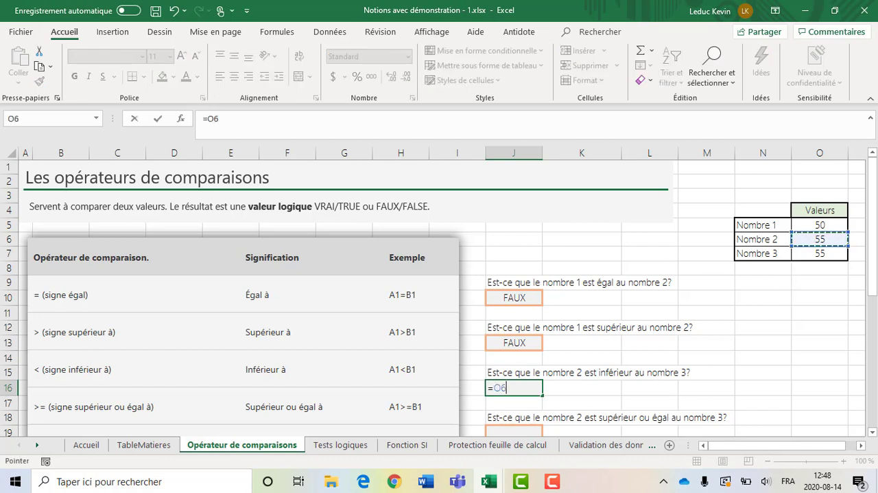
{"action": "type", "text": "<"}
{"action": "key", "text": "BackSpace"}
{"action": "type", "text": "<"}
{"action": "left_click", "coordinate": [832, 256]}
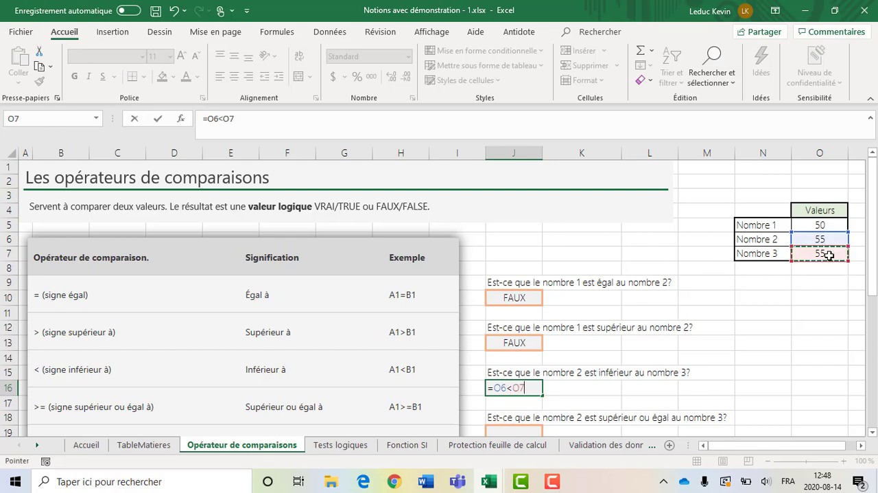
{"action": "key", "text": "Return"}
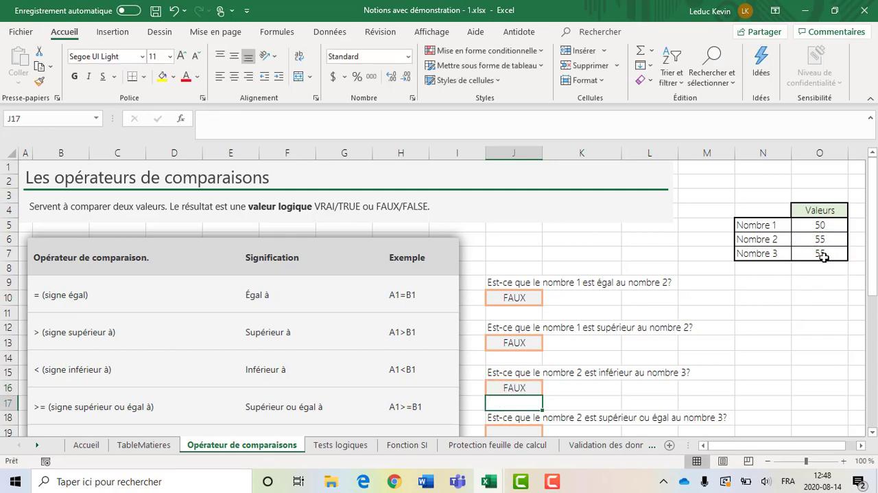
Enter the formula =O6>=O7 in J19 to test whether Nombre 2 is greater than or equal to Nombre 3
{"action": "scroll", "coordinate": [739, 304], "scroll_direction": "down", "scroll_amount": 1}
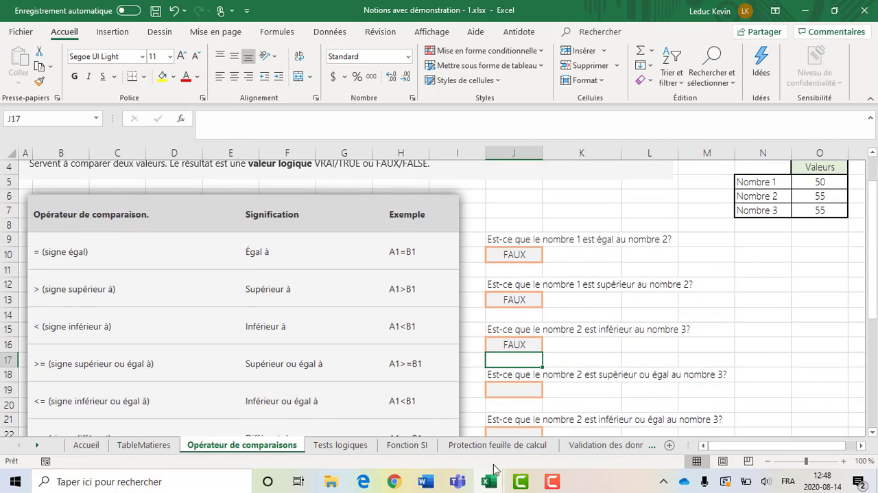
{"action": "left_click", "coordinate": [495, 389]}
{"action": "type", "text": "="}
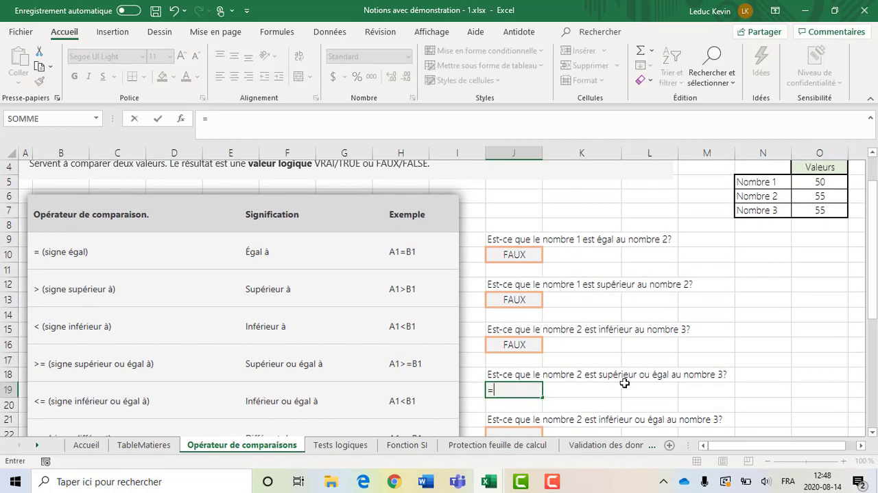
{"action": "left_click", "coordinate": [824, 196]}
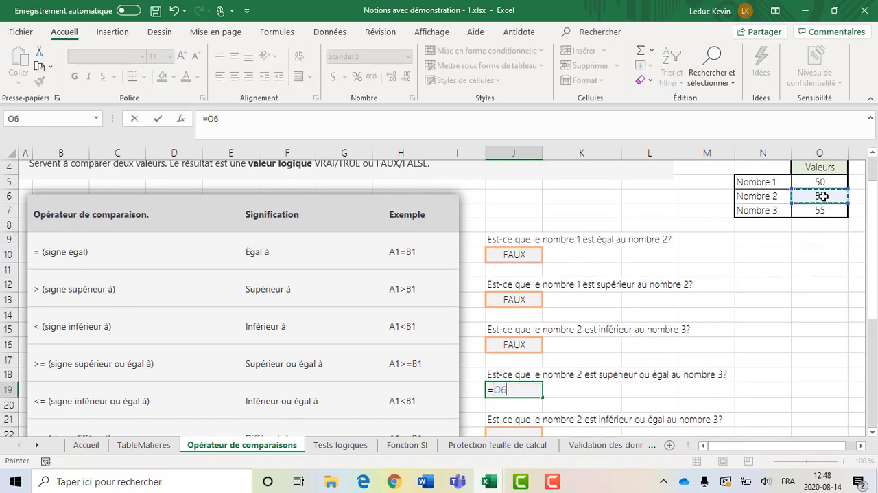
{"action": "type", "text": ">"}
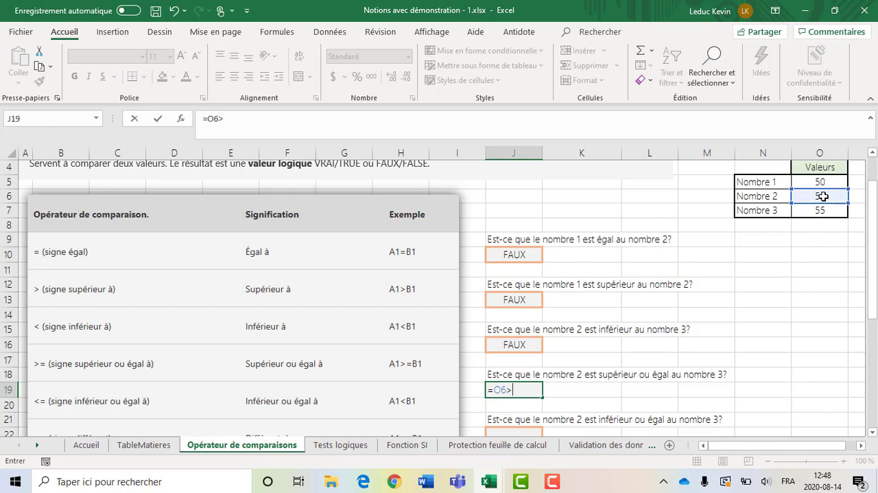
{"action": "type", "text": "="}
{"action": "left_click", "coordinate": [820, 213]}
{"action": "key", "text": "Return"}
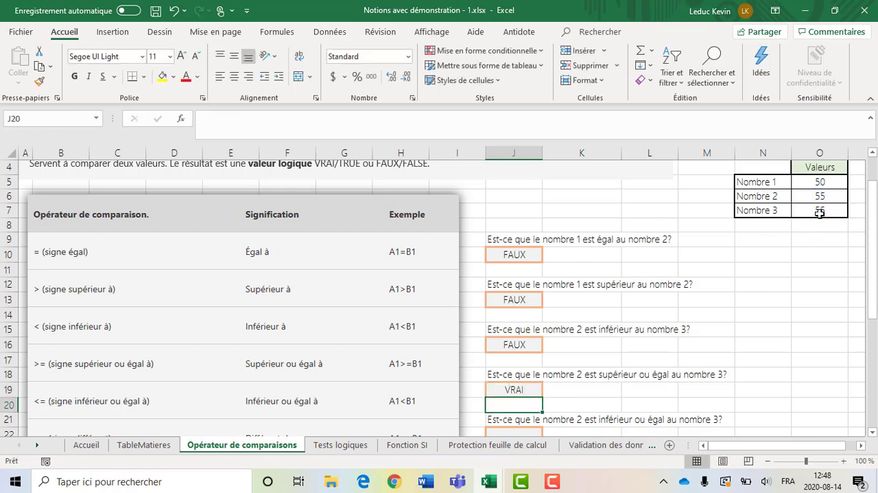
Enter the formula =O6<=O7 in J22 to test whether Nombre 2 is less than or equal to Nombre 3
{"action": "scroll", "coordinate": [632, 371], "scroll_direction": "down", "scroll_amount": 1}
{"action": "scroll", "coordinate": [549, 364], "scroll_direction": "down", "scroll_amount": 1}
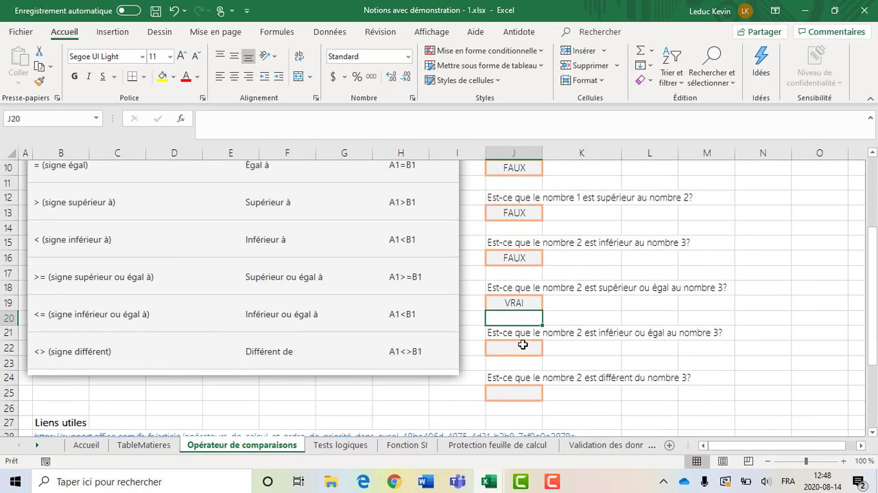
{"action": "left_click", "coordinate": [522, 343]}
{"action": "scroll", "coordinate": [638, 338], "scroll_direction": "up", "scroll_amount": 2}
{"action": "left_click", "coordinate": [818, 211]}
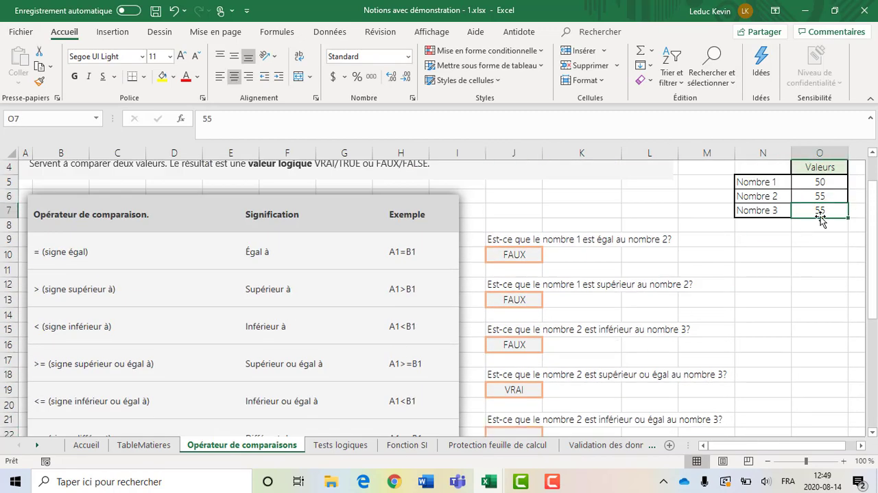
{"action": "scroll", "coordinate": [611, 391], "scroll_direction": "down", "scroll_amount": 1}
{"action": "left_click", "coordinate": [518, 390]}
{"action": "type", "text": "="}
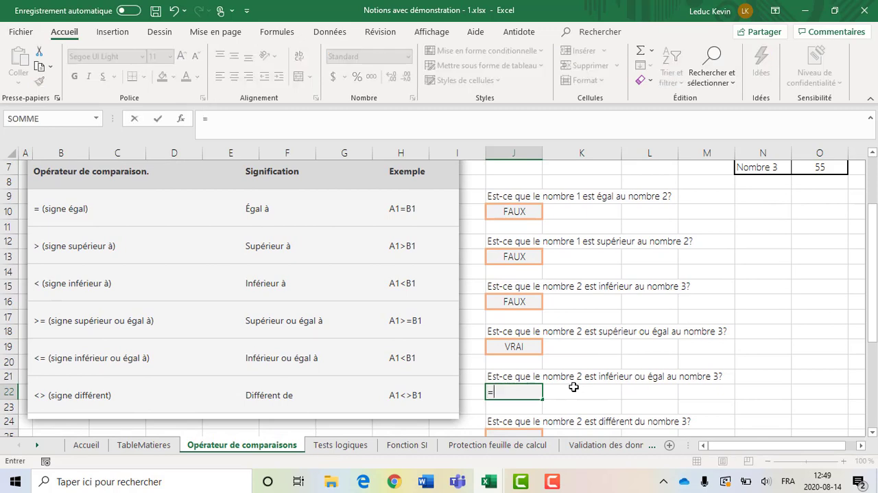
{"action": "scroll", "coordinate": [574, 387], "scroll_direction": "up", "scroll_amount": 1}
{"action": "left_click", "coordinate": [817, 195]}
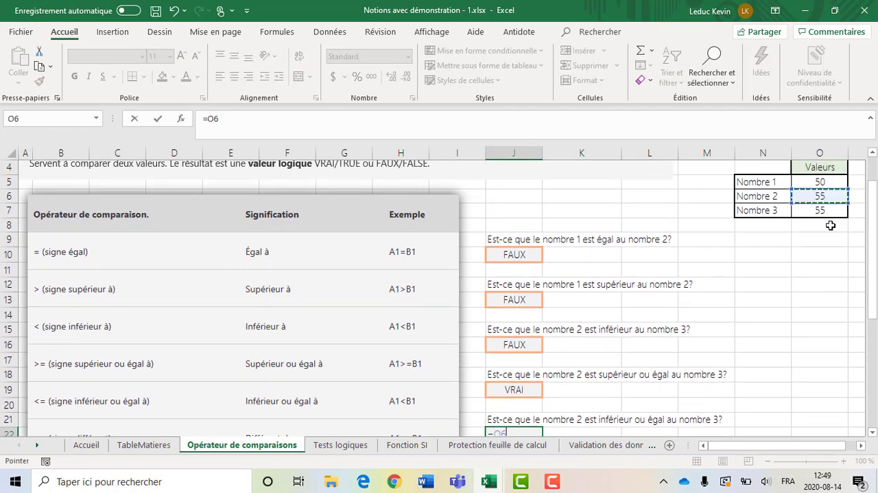
{"action": "type", "text": "<"}
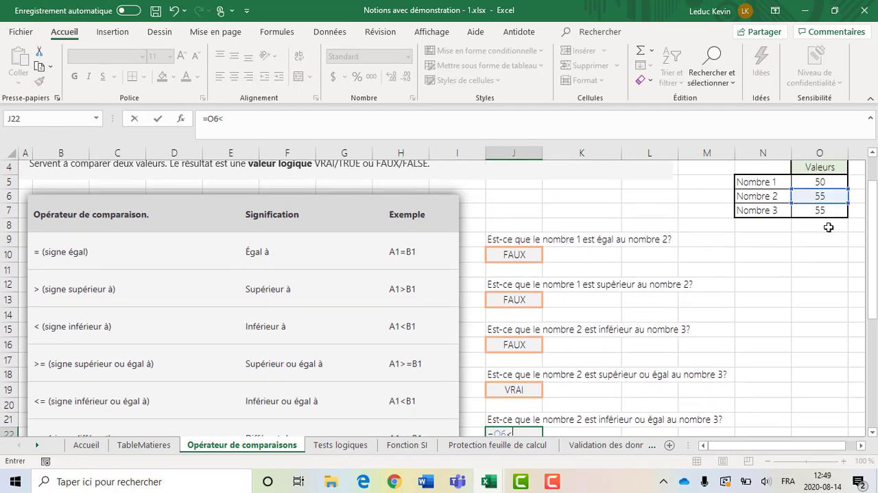
{"action": "type", "text": "="}
{"action": "left_click", "coordinate": [823, 210]}
{"action": "key", "text": "Return"}
Enter the formula =O6<>O7 in J25 to test whether Nombre 2 is different from Nombre 3
{"action": "scroll", "coordinate": [666, 313], "scroll_direction": "down", "scroll_amount": 1}
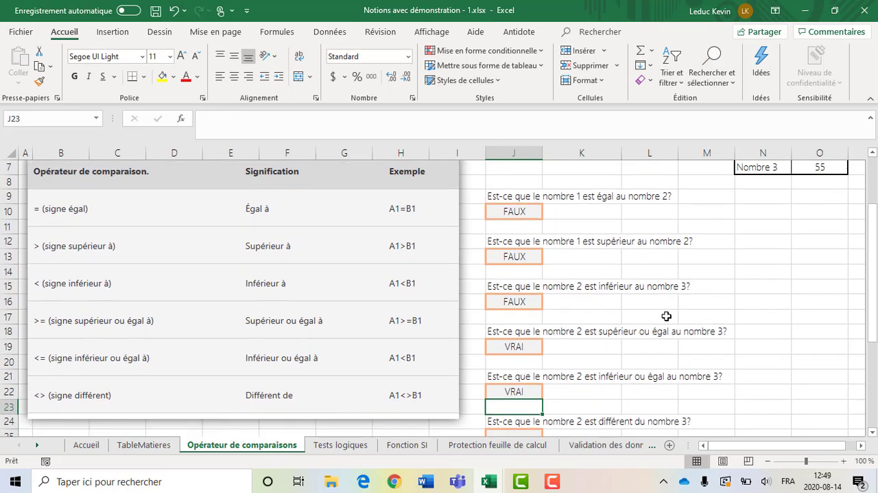
{"action": "left_click", "coordinate": [536, 409]}
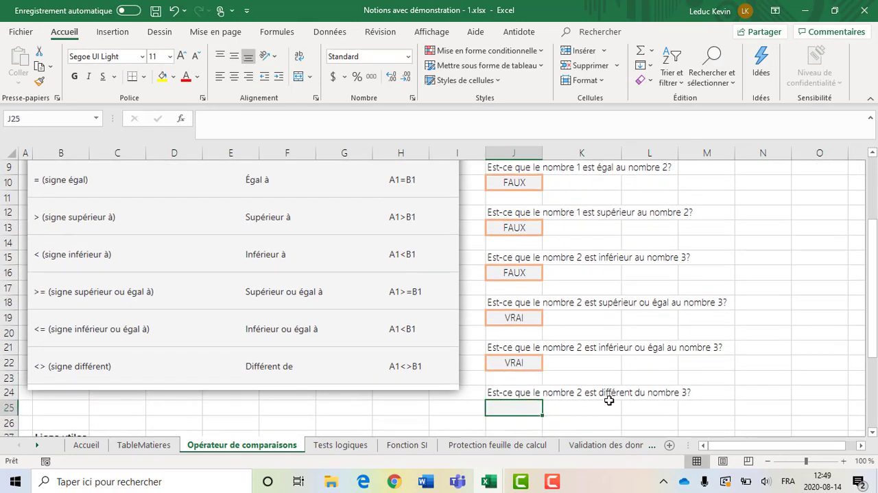
{"action": "scroll", "coordinate": [735, 389], "scroll_direction": "up", "scroll_amount": 3}
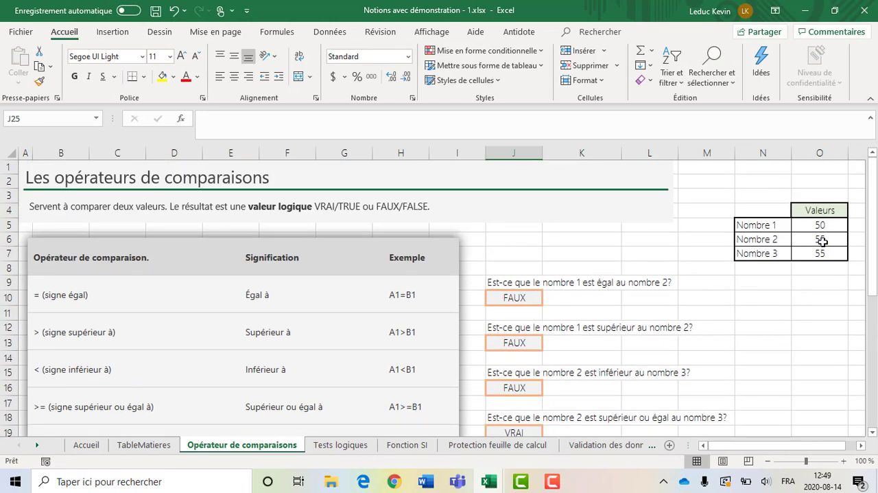
{"action": "scroll", "coordinate": [814, 271], "scroll_direction": "down", "scroll_amount": 2}
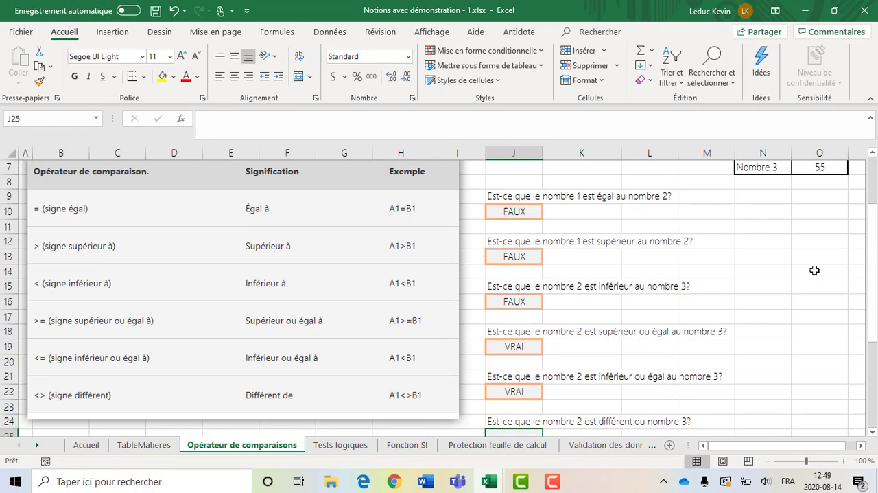
{"action": "type", "text": "="}
{"action": "scroll", "coordinate": [815, 270], "scroll_direction": "up", "scroll_amount": 2}
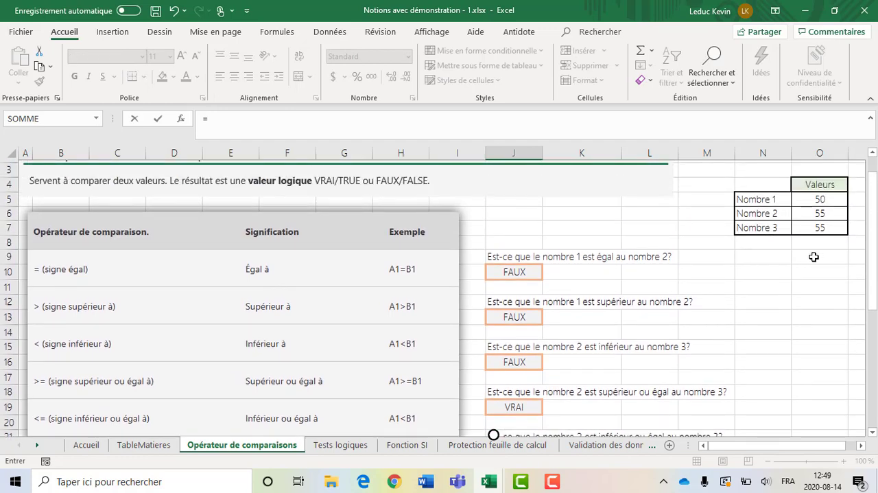
{"action": "left_click", "coordinate": [810, 226]}
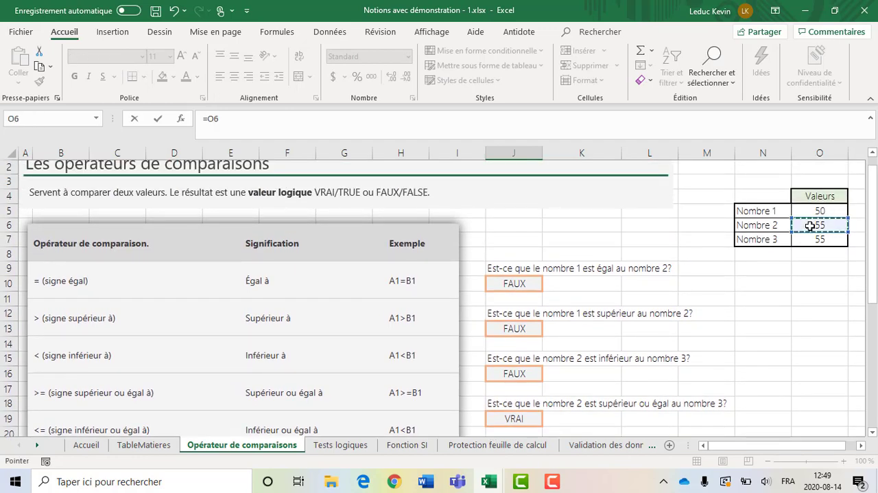
{"action": "scroll", "coordinate": [829, 267], "scroll_direction": "down", "scroll_amount": 1}
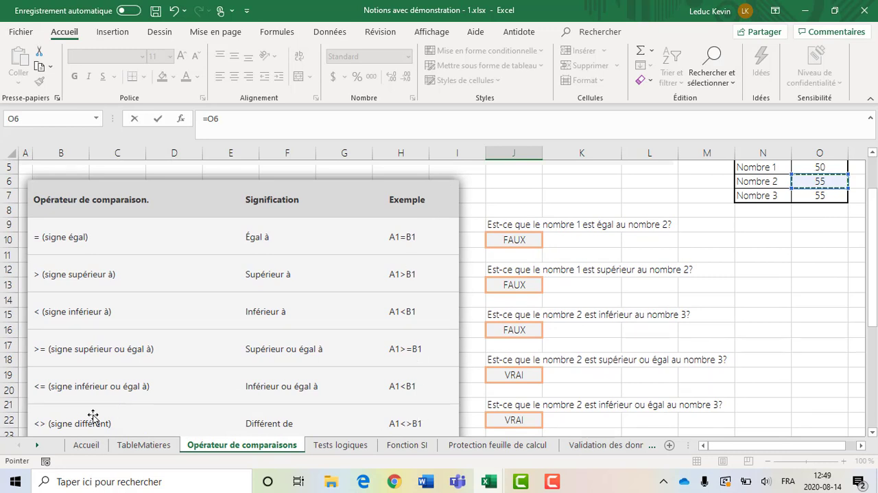
{"action": "type", "text": "<>"}
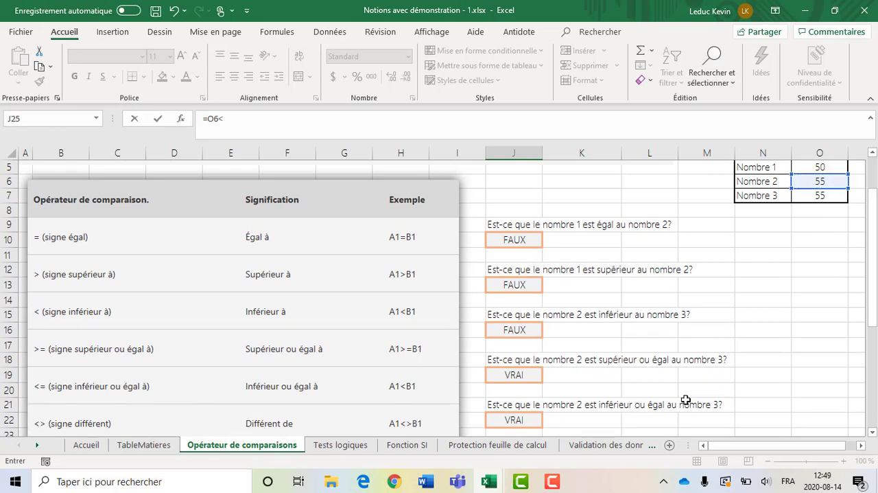
{"action": "left_click", "coordinate": [815, 198]}
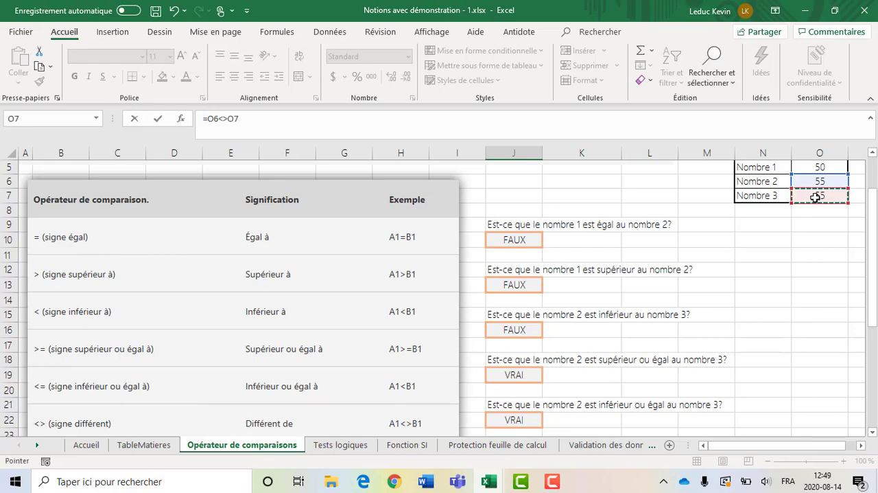
{"action": "key", "text": "Return"}
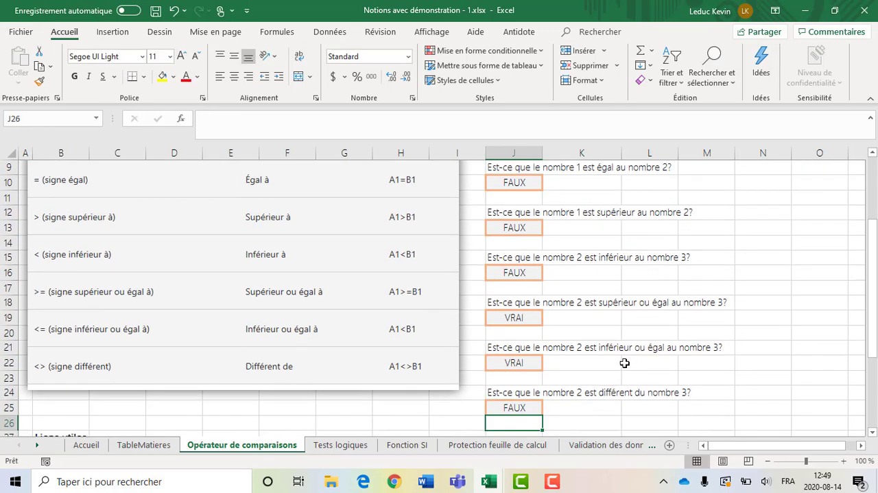
Review the completed comparison answers from J10 to J25 against the operator table on the sheet
{"action": "scroll", "coordinate": [582, 359], "scroll_direction": "up", "scroll_amount": 1}
{"action": "left_click", "coordinate": [520, 225]}
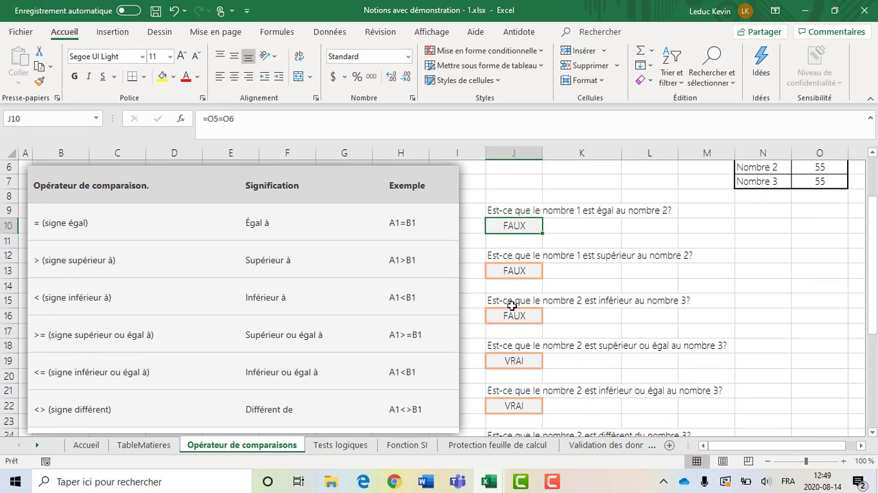
{"action": "scroll", "coordinate": [529, 367], "scroll_direction": "down", "scroll_amount": 2}
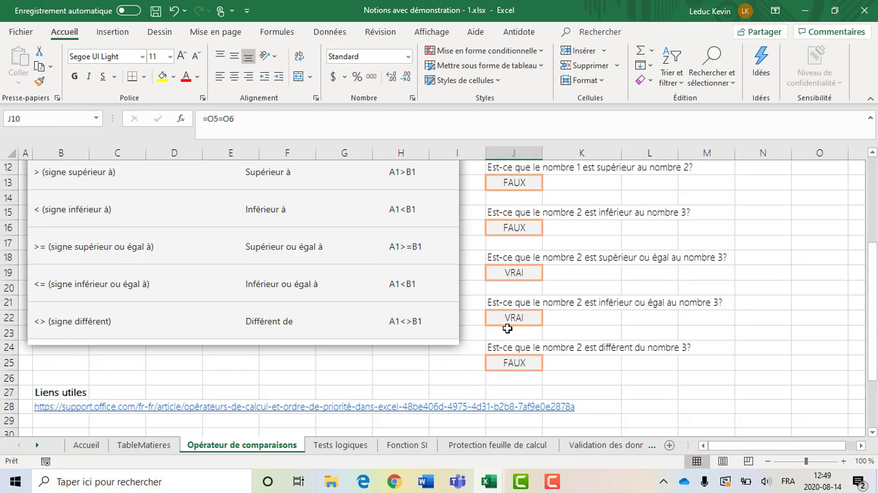
{"action": "scroll", "coordinate": [296, 342], "scroll_direction": "up", "scroll_amount": 4}
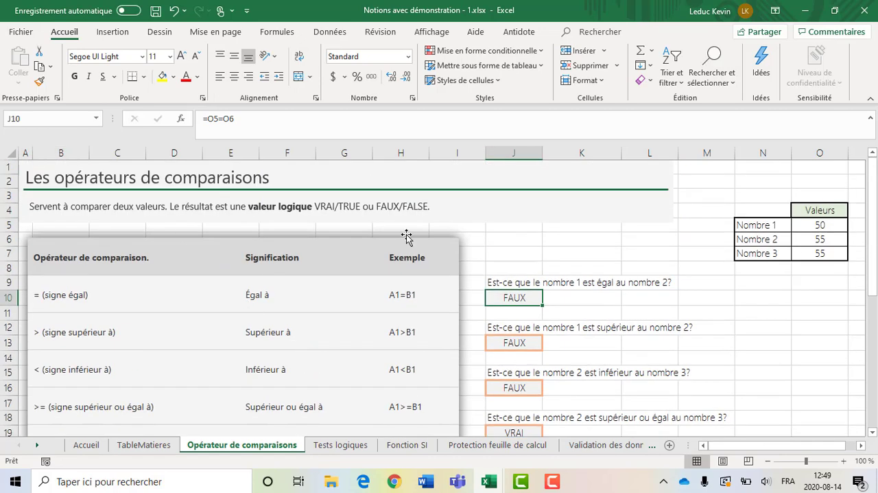
{"action": "scroll", "coordinate": [367, 397], "scroll_direction": "down", "scroll_amount": 3}
{"action": "scroll", "coordinate": [368, 397], "scroll_direction": "down", "scroll_amount": 2}
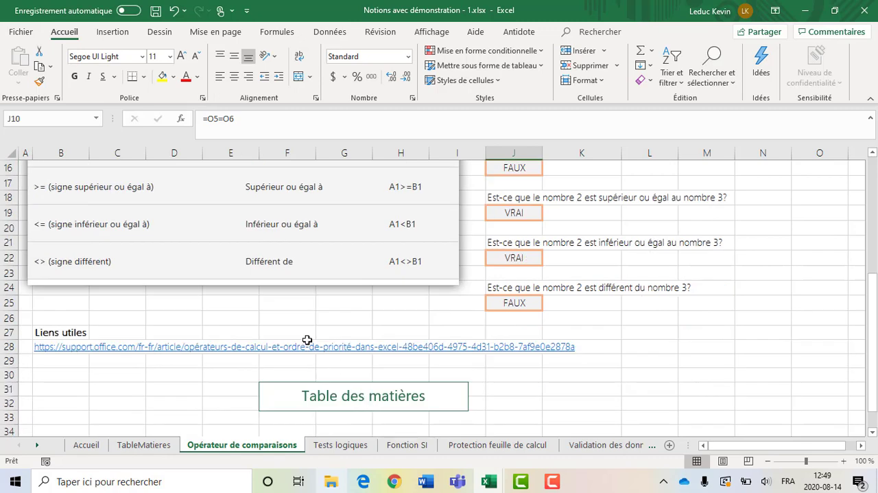
{"action": "scroll", "coordinate": [310, 301], "scroll_direction": "up", "scroll_amount": 5}
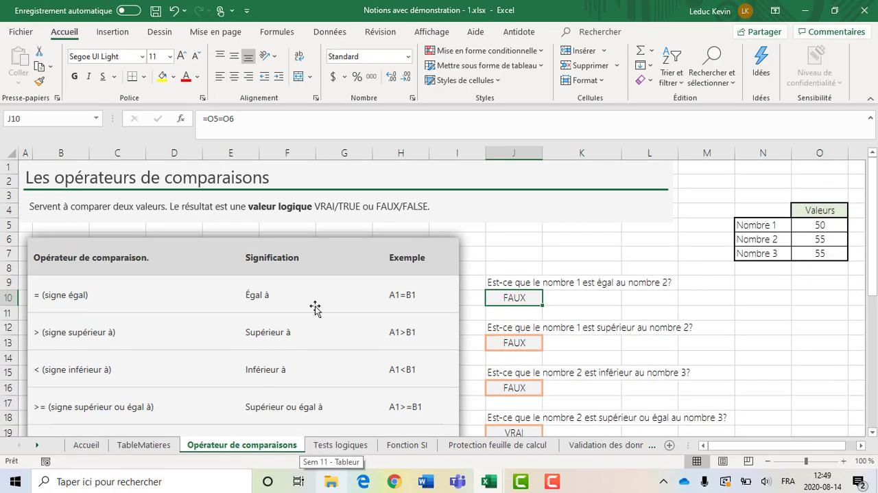
Open the Tests logiques sheet and examine the variable A1 and the constant 60 in Exemple #1
{"action": "left_click", "coordinate": [341, 447]}
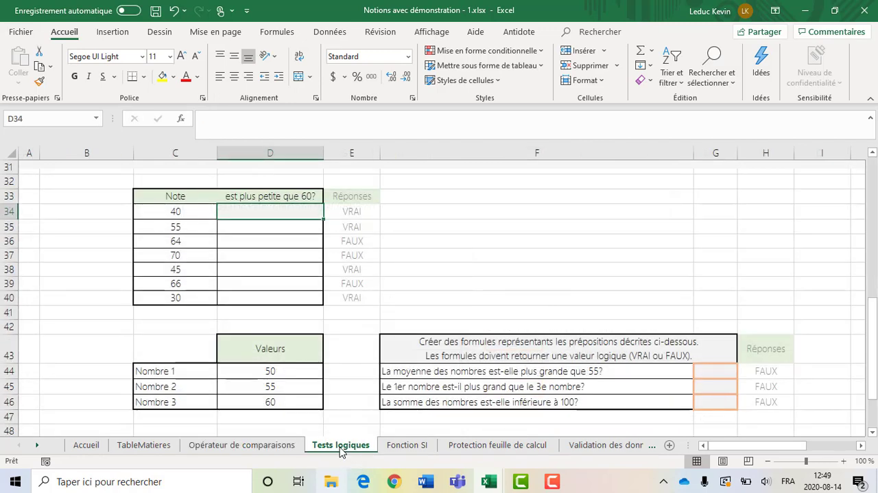
{"action": "scroll", "coordinate": [417, 278], "scroll_direction": "up", "scroll_amount": 9}
{"action": "scroll", "coordinate": [416, 276], "scroll_direction": "up", "scroll_amount": 1}
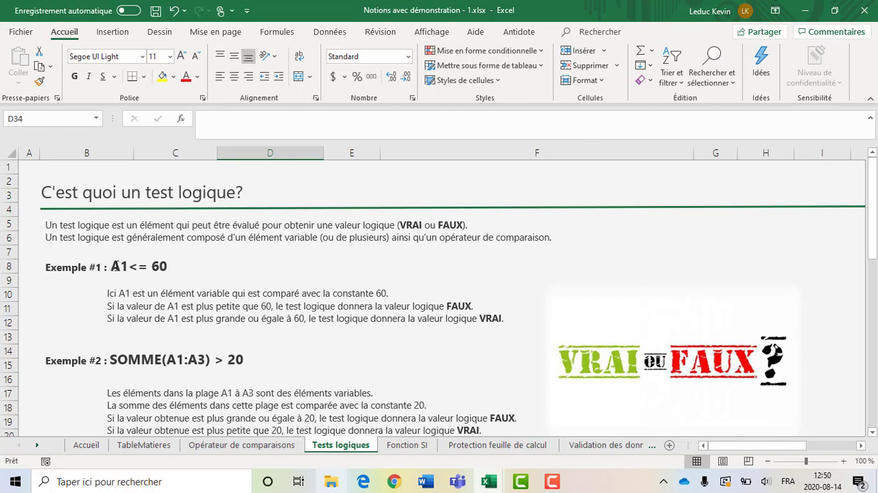
{"action": "left_click_drag", "start_coordinate": [113, 265], "coordinate": [127, 265]}
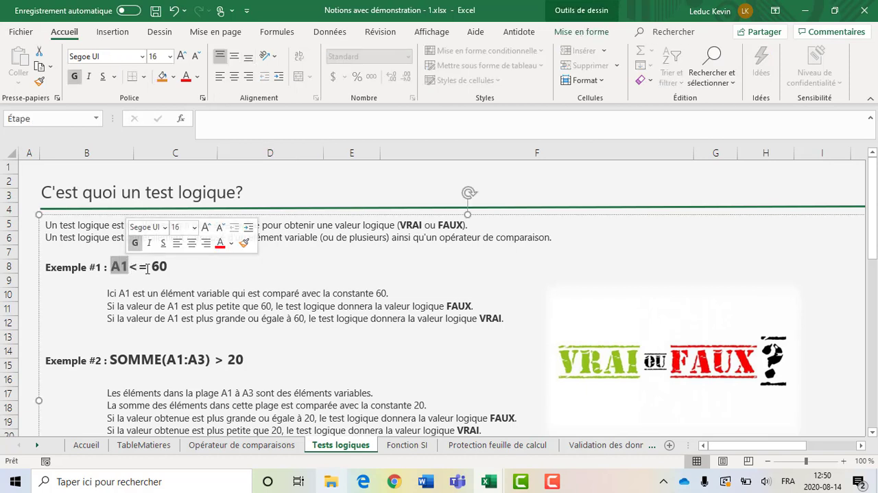
{"action": "left_click_drag", "start_coordinate": [153, 267], "coordinate": [171, 267]}
{"action": "left_click", "coordinate": [171, 268]}
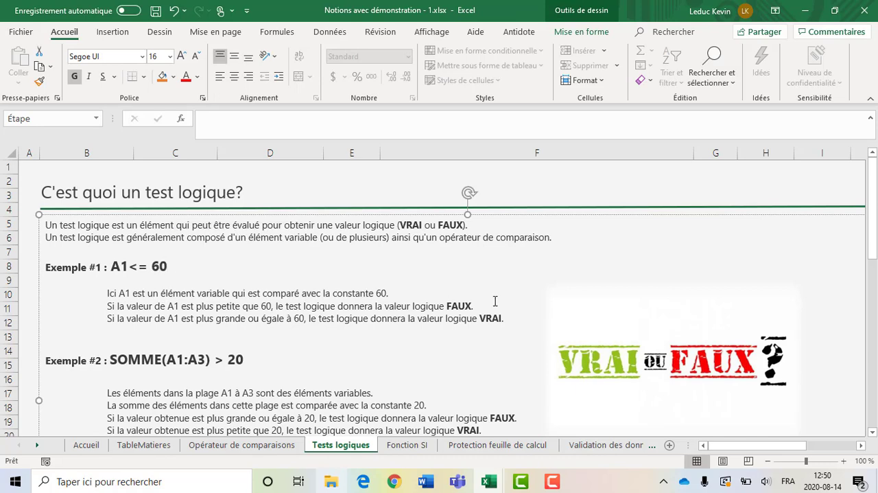
Examine Exemple #2, SOMME(A1:A3) > 20, highlighting the sum, the comparison with 20 and the whole test
{"action": "scroll", "coordinate": [512, 318], "scroll_direction": "down", "scroll_amount": 2}
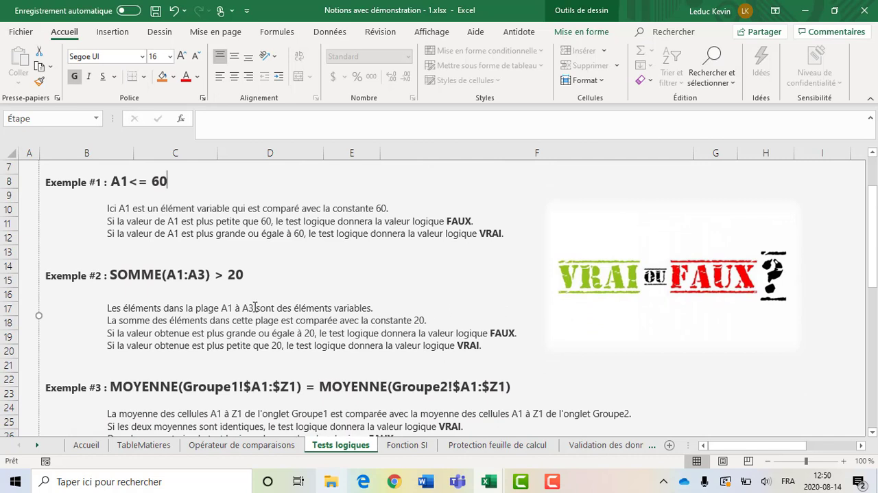
{"action": "left_click_drag", "start_coordinate": [169, 274], "coordinate": [213, 274]}
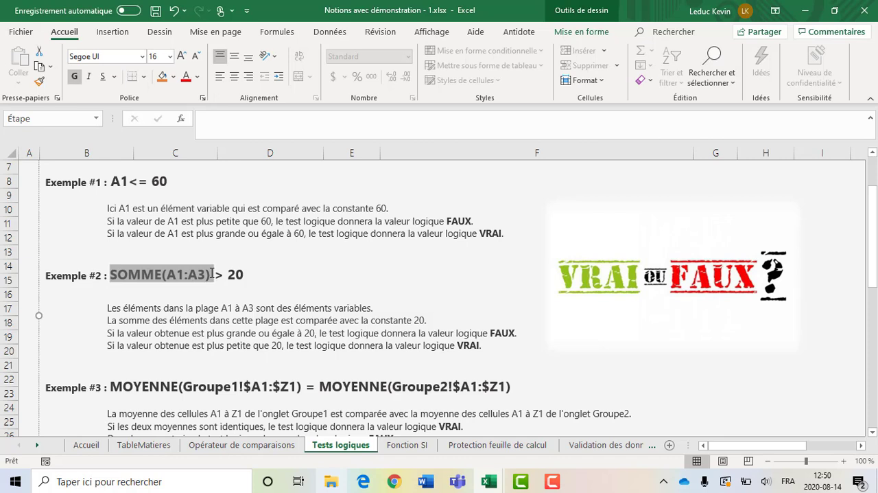
{"action": "left_click", "coordinate": [213, 274]}
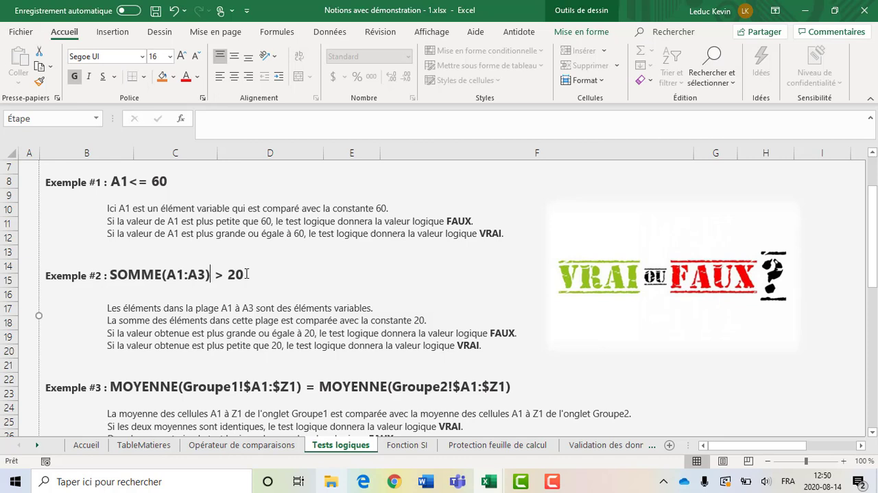
{"action": "left_click_drag", "start_coordinate": [247, 274], "coordinate": [218, 274]}
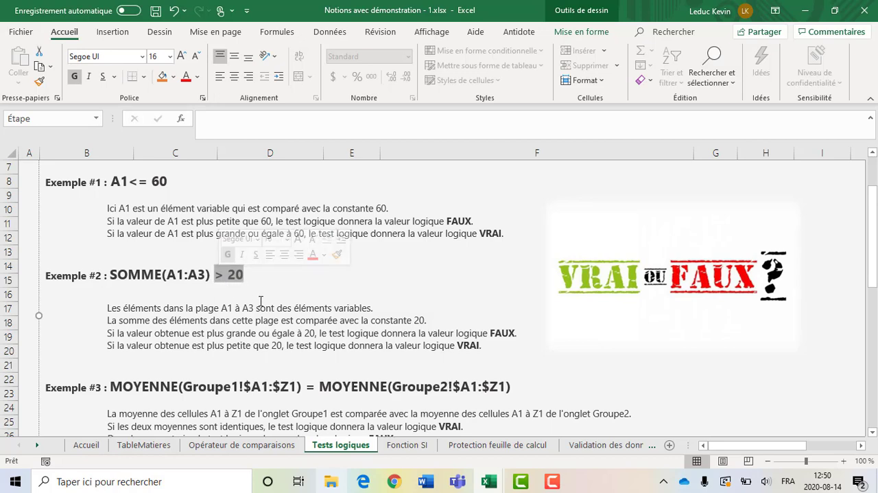
{"action": "scroll", "coordinate": [263, 297], "scroll_direction": "down", "scroll_amount": 1}
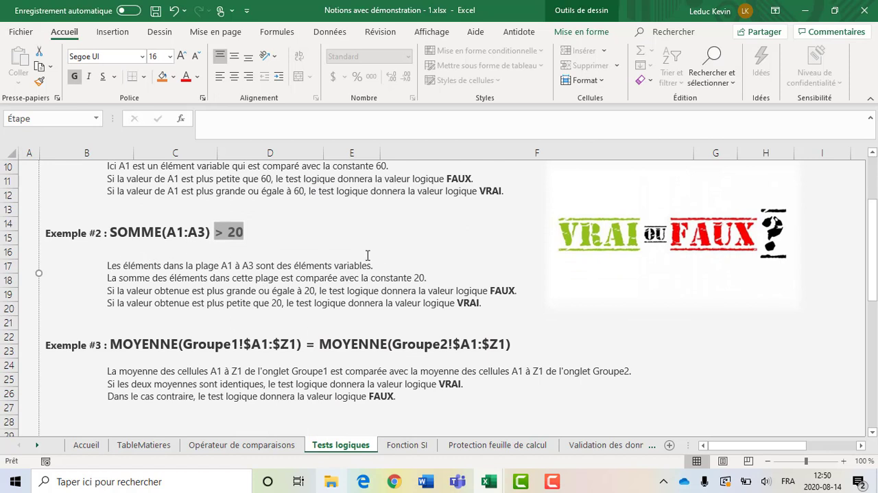
{"action": "left_click", "coordinate": [225, 246]}
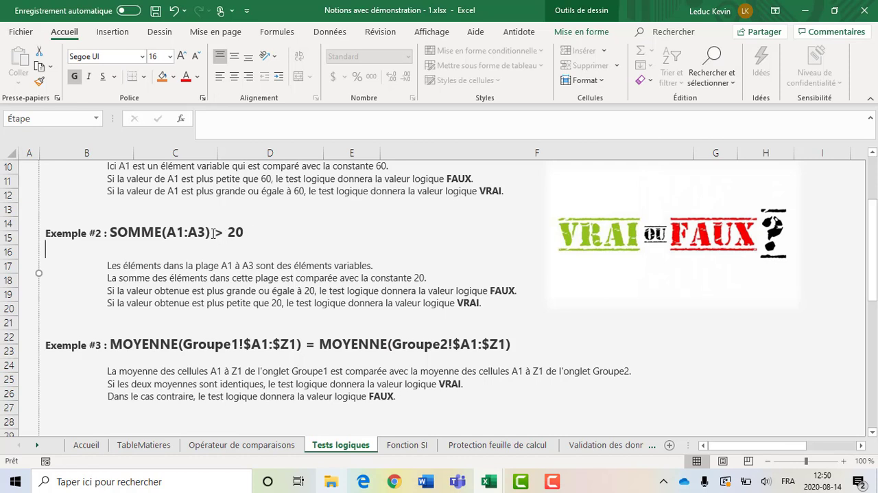
{"action": "left_click_drag", "start_coordinate": [244, 233], "coordinate": [131, 231]}
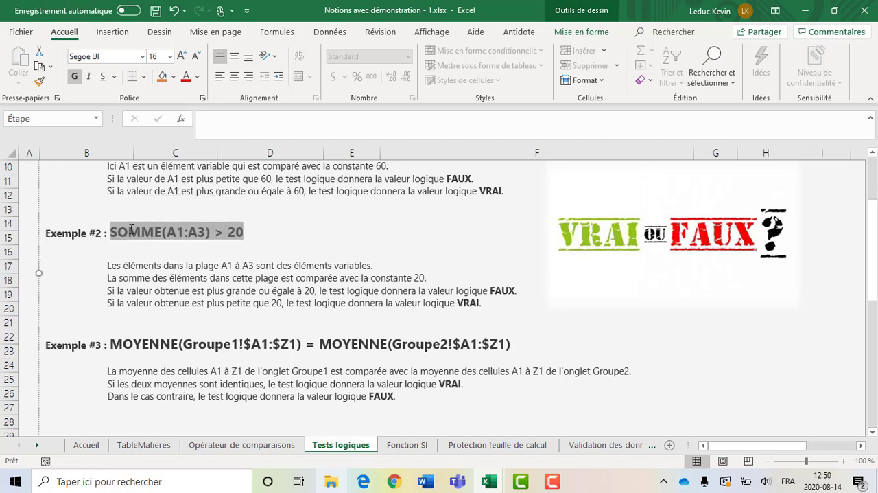
{"action": "left_click", "coordinate": [130, 231]}
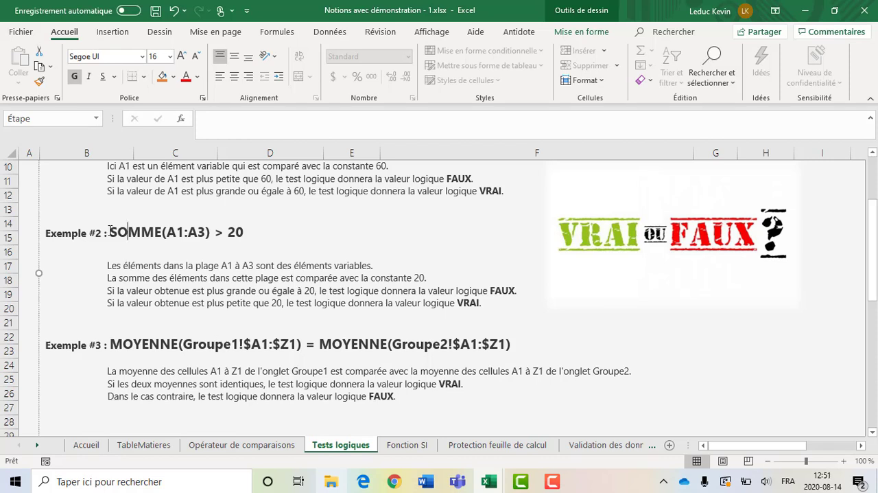
{"action": "left_click_drag", "start_coordinate": [109, 232], "coordinate": [210, 233]}
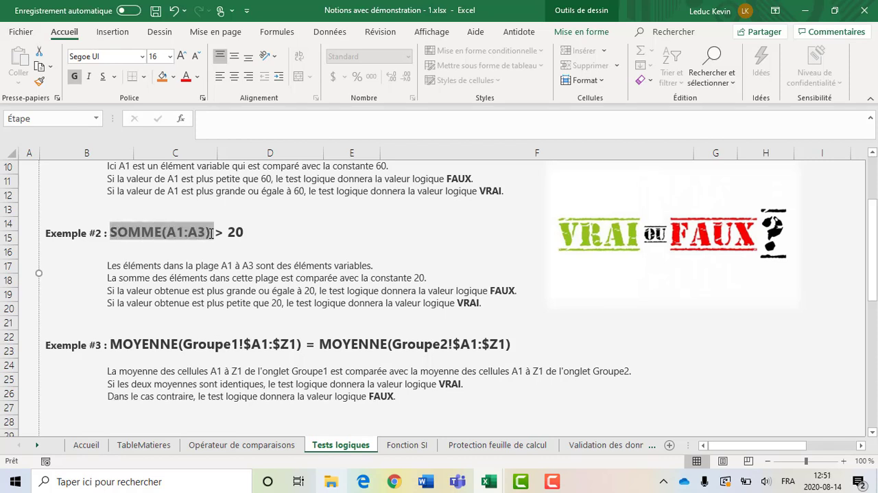
{"action": "double_click", "coordinate": [236, 232]}
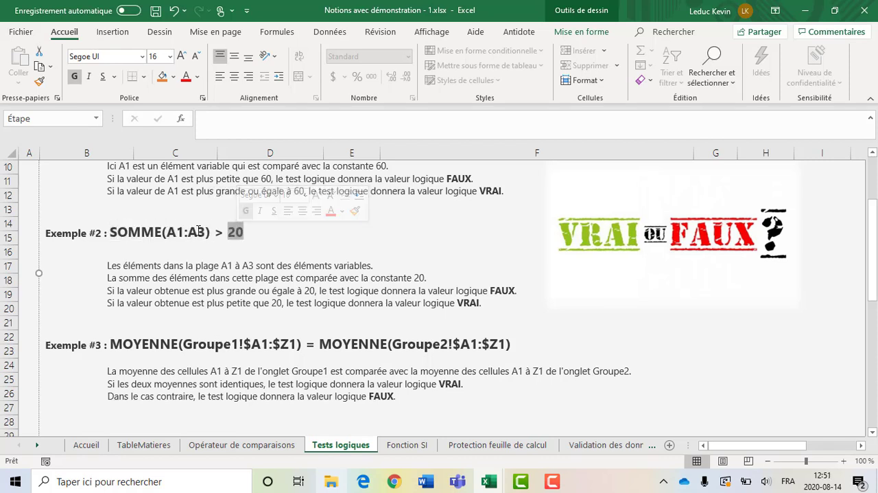
{"action": "left_click", "coordinate": [249, 232]}
{"action": "left_click_drag", "start_coordinate": [248, 231], "coordinate": [128, 230]}
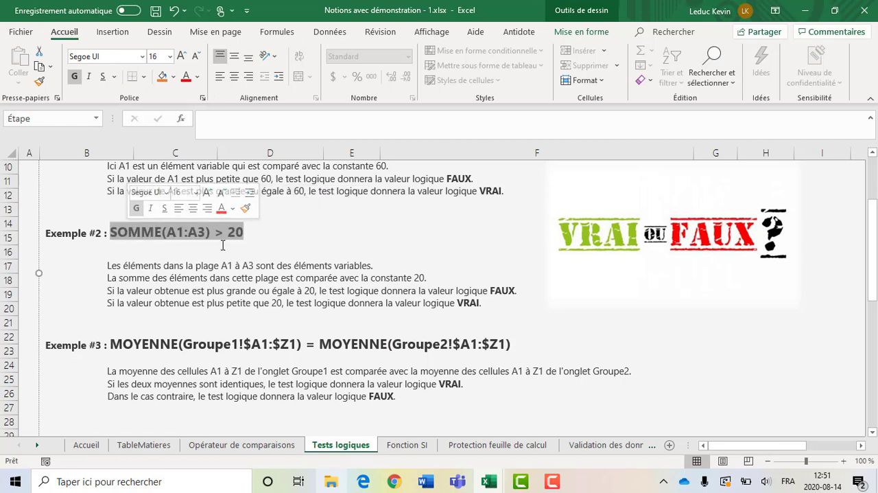
Examine Exemple #3, highlighting the Groupe1 average, the equals operator and the Groupe2 average in turn
{"action": "scroll", "coordinate": [250, 285], "scroll_direction": "down", "scroll_amount": 2}
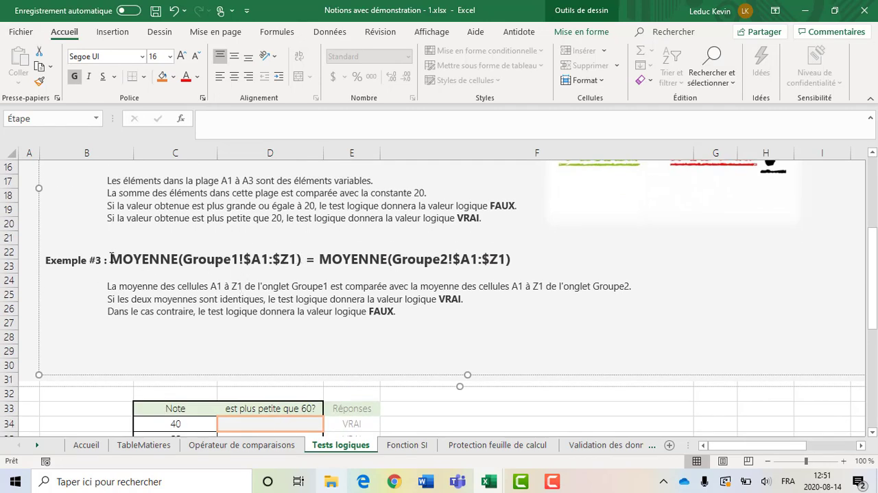
{"action": "left_click_drag", "start_coordinate": [111, 256], "coordinate": [304, 259]}
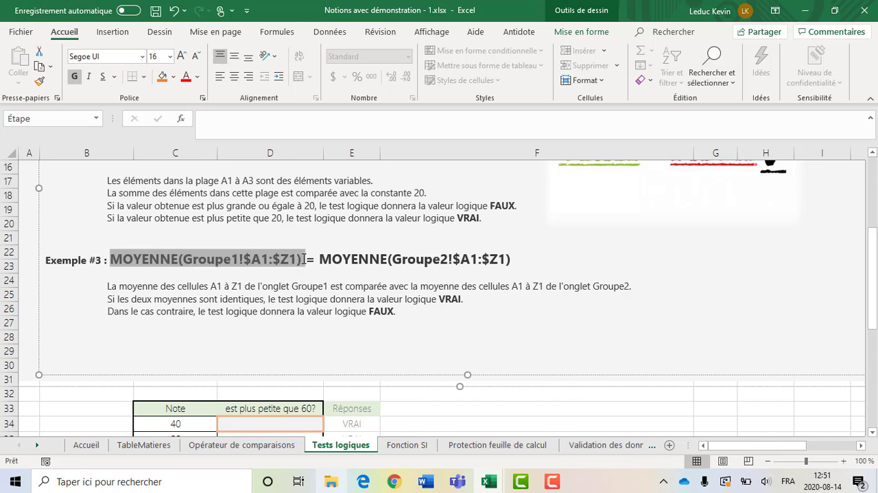
{"action": "double_click", "coordinate": [310, 259]}
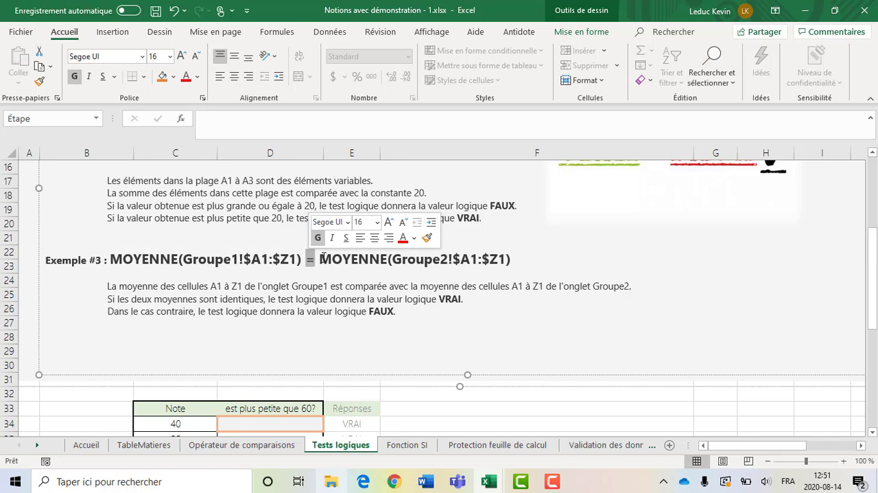
{"action": "left_click_drag", "start_coordinate": [320, 260], "coordinate": [517, 262]}
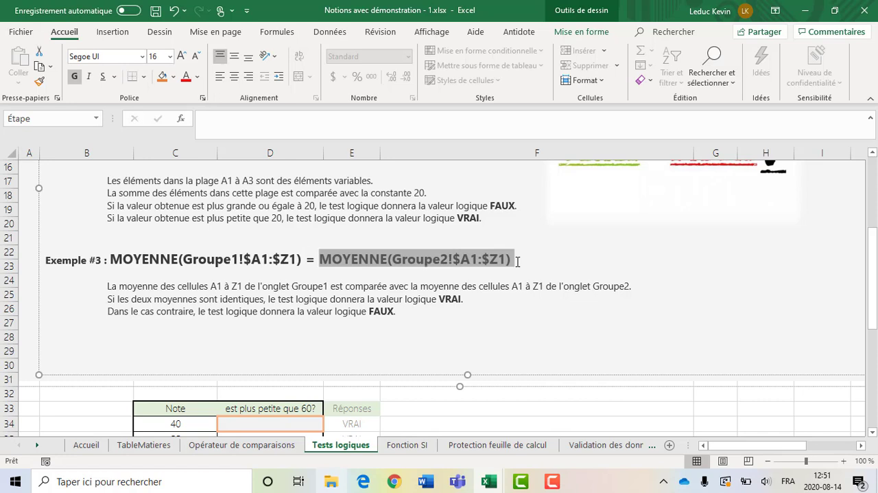
{"action": "left_click", "coordinate": [516, 261]}
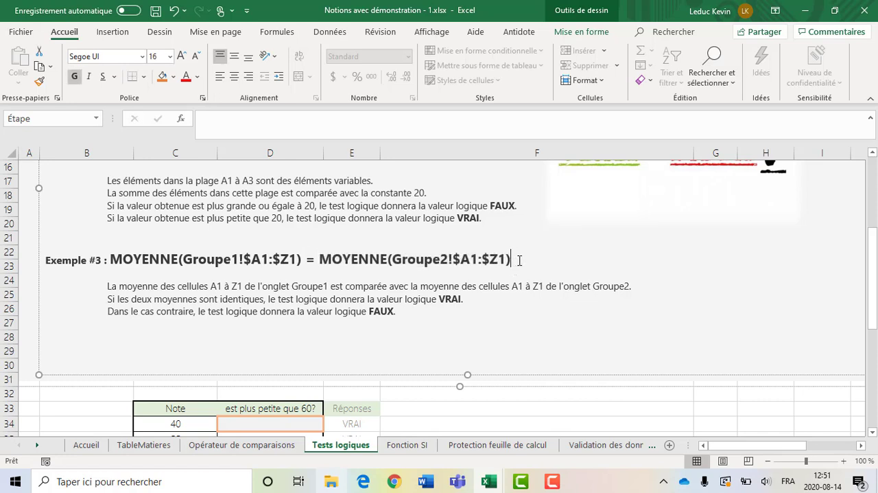
Examine the whole Exemple #3 test, MOYENNE(Groupe1!$A1:$Z1) = MOYENNE(Groupe2!$A1:$Z1), and the exercise table beneath it
{"action": "left_click_drag", "start_coordinate": [527, 260], "coordinate": [109, 261]}
{"action": "scroll", "coordinate": [451, 299], "scroll_direction": "down", "scroll_amount": 3}
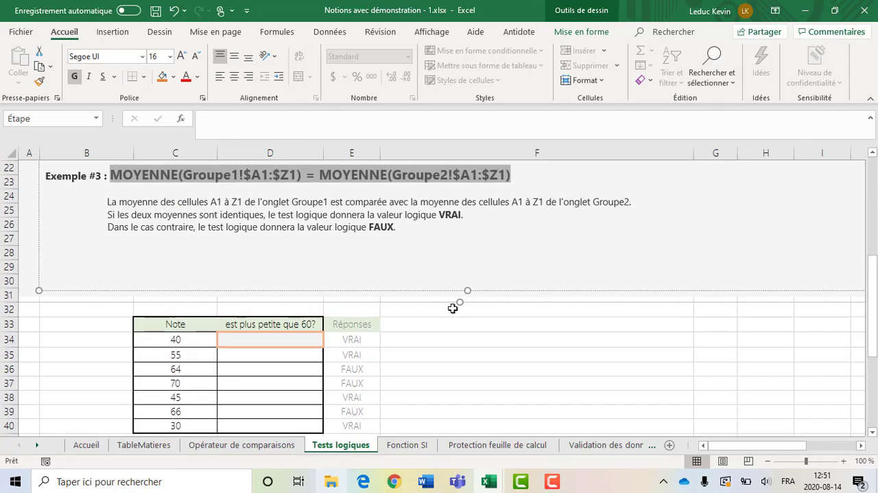
{"action": "scroll", "coordinate": [453, 308], "scroll_direction": "up", "scroll_amount": 4}
{"action": "scroll", "coordinate": [453, 308], "scroll_direction": "up", "scroll_amount": 4}
{"action": "scroll", "coordinate": [458, 314], "scroll_direction": "down", "scroll_amount": 10}
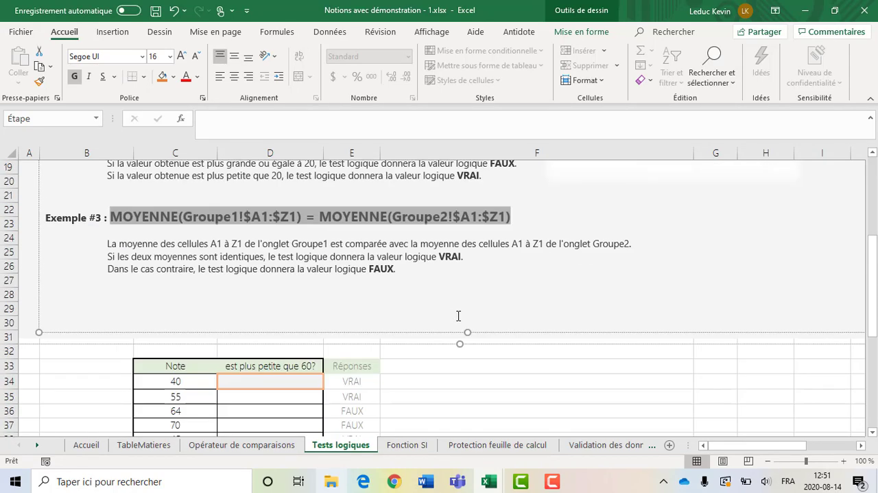
{"action": "scroll", "coordinate": [322, 260], "scroll_direction": "up", "scroll_amount": 1}
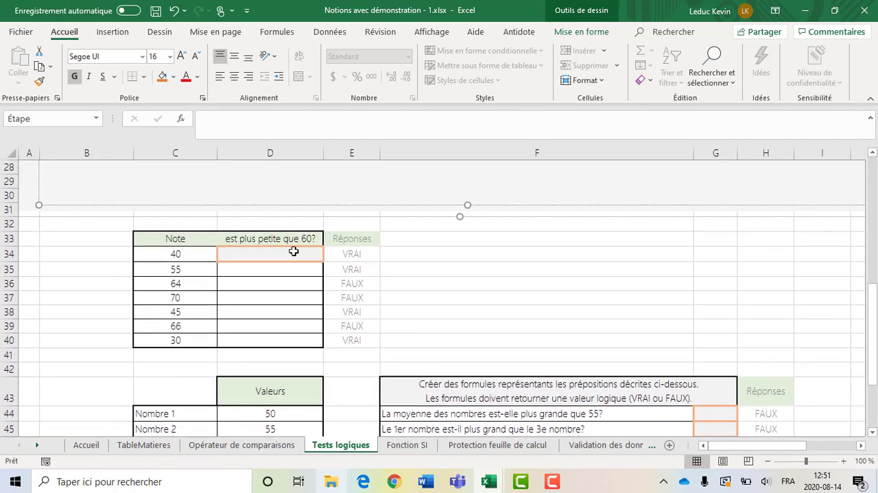
Enter =C34<60 in D34 to test whether the note is below 60, and copy the formula down to D40
{"action": "left_click", "coordinate": [297, 253]}
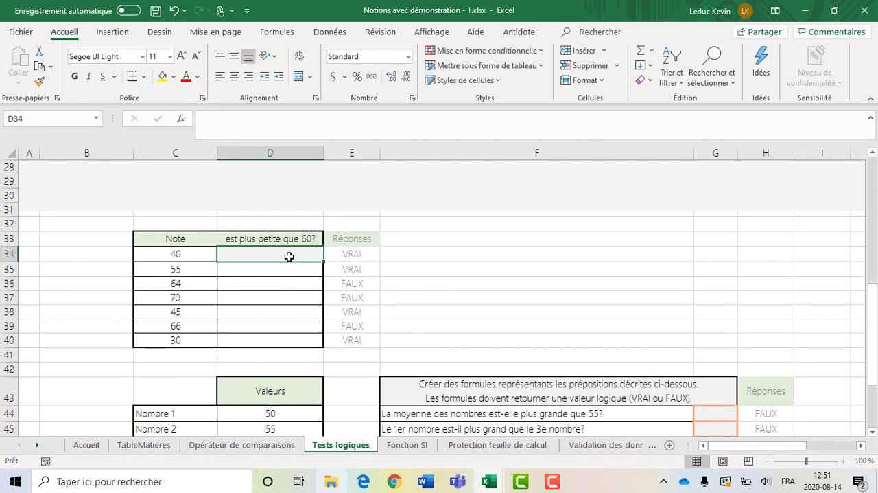
{"action": "left_click", "coordinate": [188, 254]}
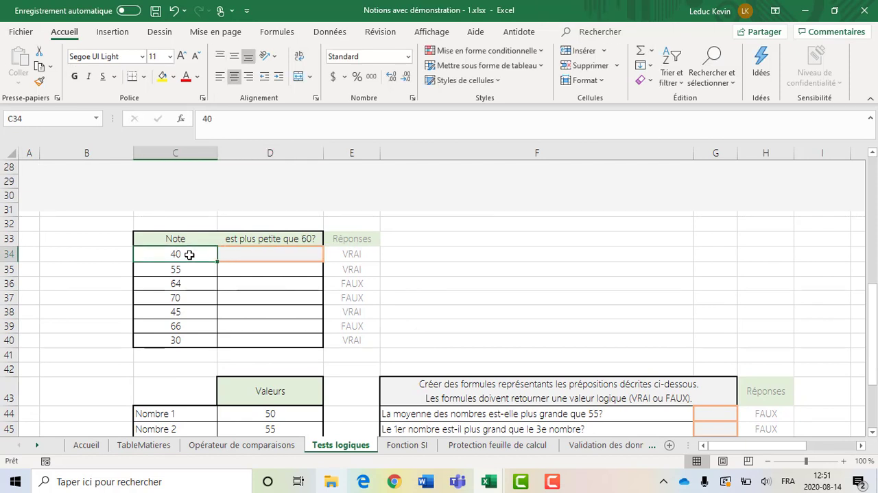
{"action": "left_click", "coordinate": [268, 256]}
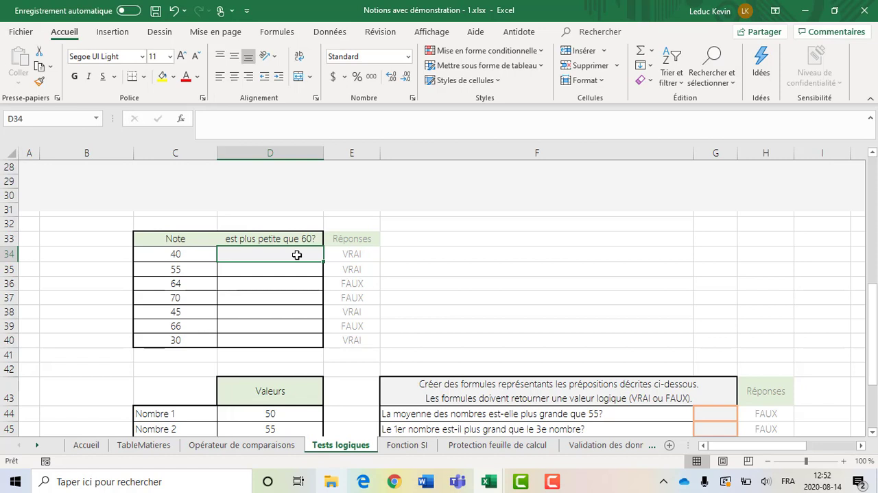
{"action": "type", "text": "="}
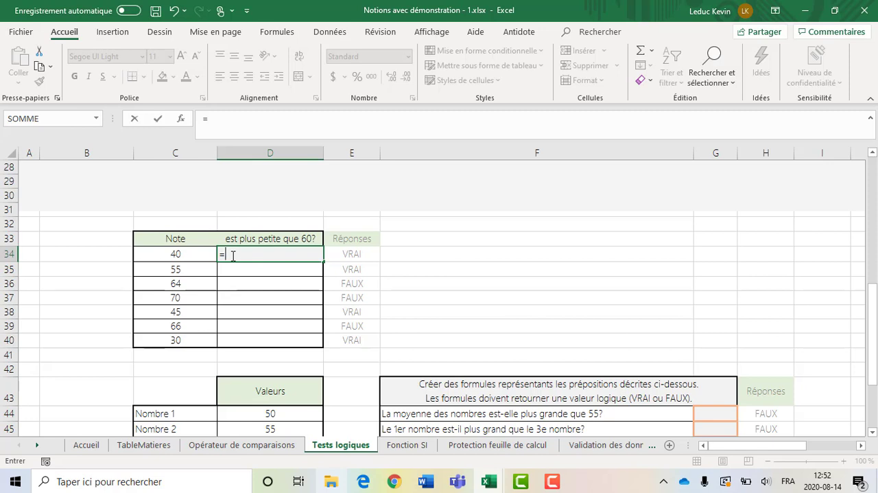
{"action": "left_click", "coordinate": [175, 255]}
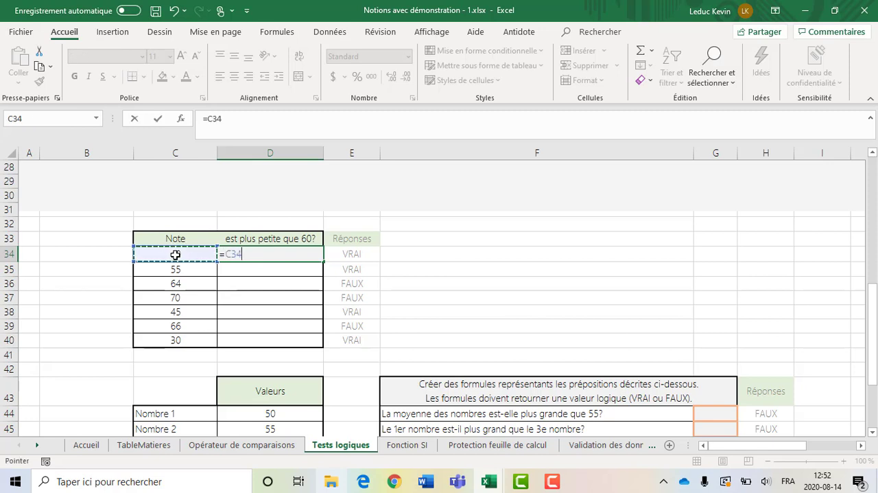
{"action": "type", "text": "<"}
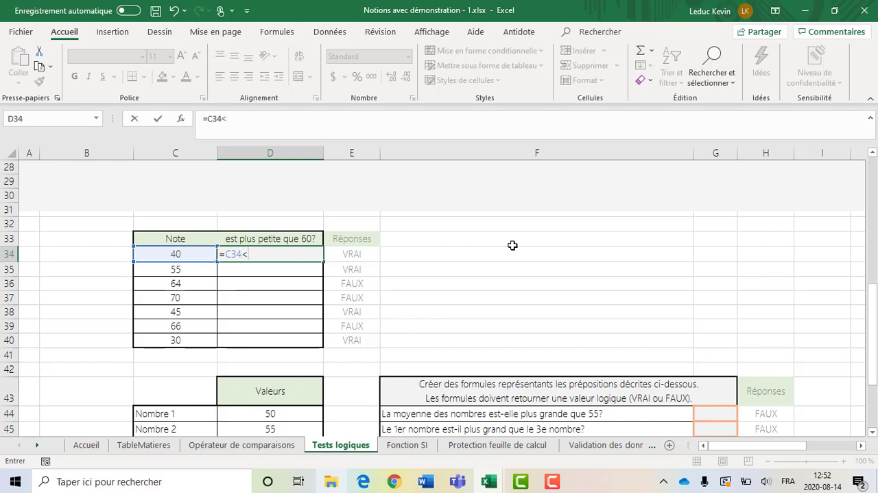
{"action": "type", "text": "60"}
{"action": "key", "text": "Return"}
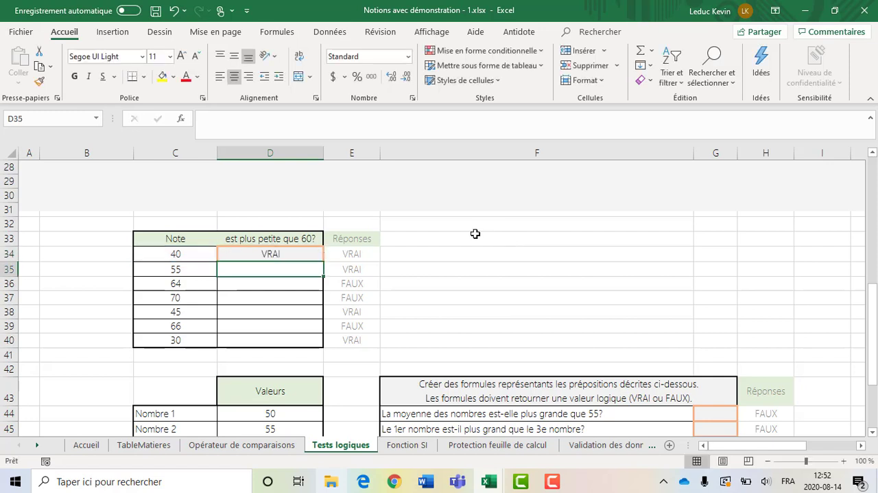
{"action": "left_click", "coordinate": [289, 253]}
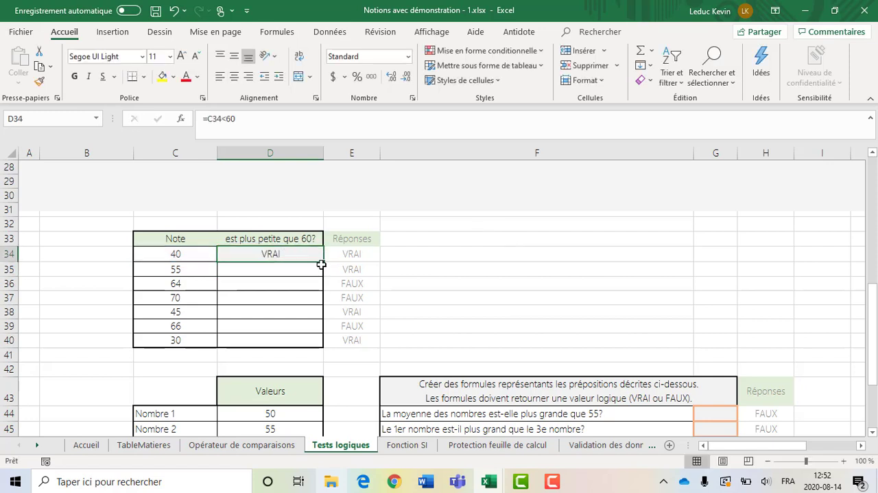
{"action": "left_click_drag", "start_coordinate": [321, 264], "coordinate": [310, 341]}
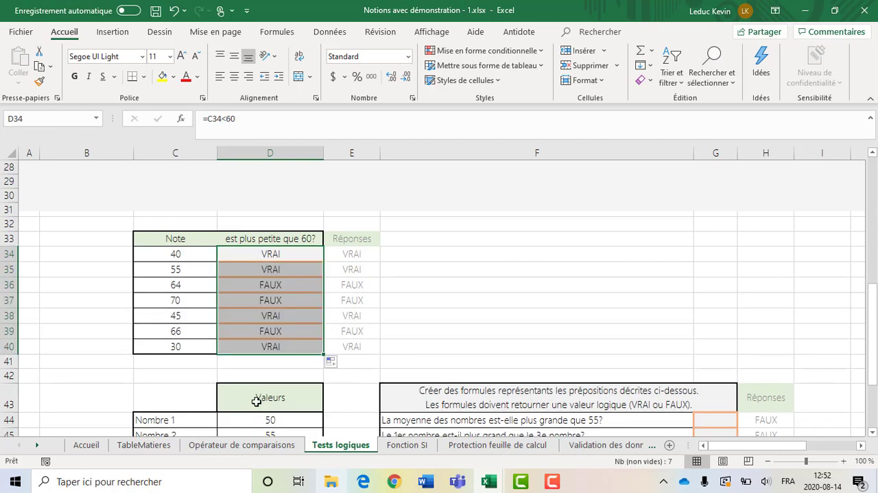
Replace the formula in D34 with the reversed comparison =60>=C34
{"action": "left_click", "coordinate": [262, 254]}
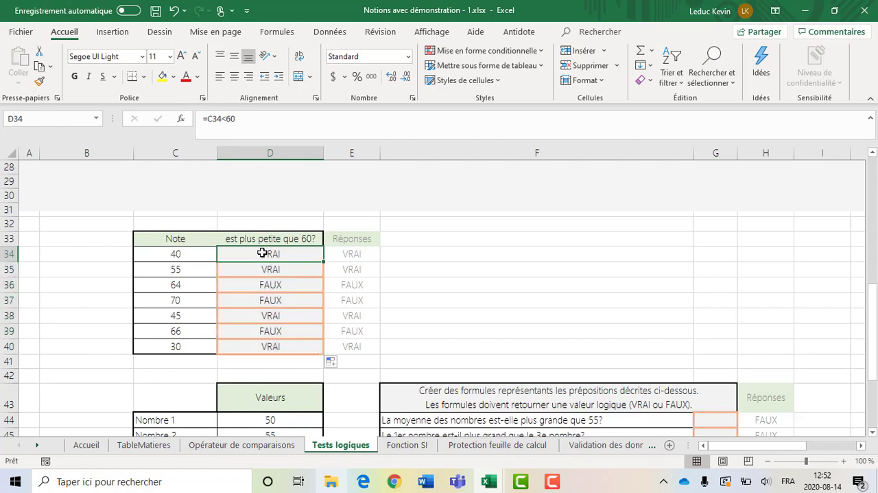
{"action": "left_click", "coordinate": [238, 118]}
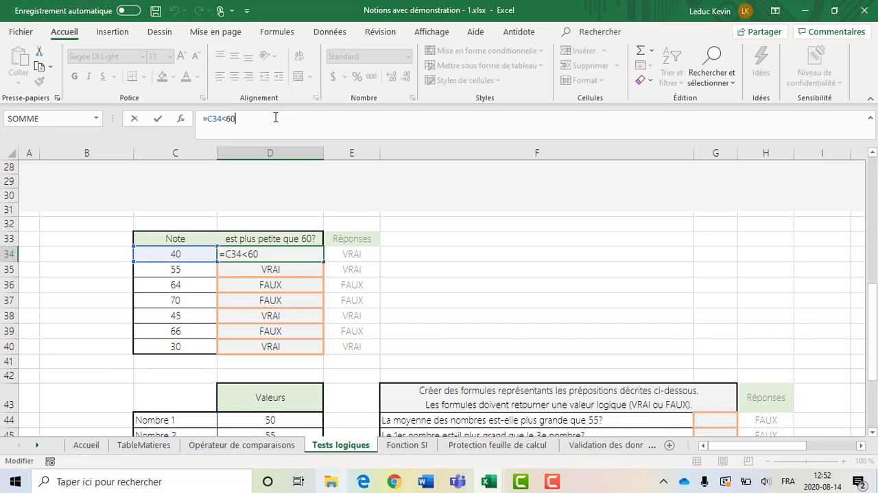
{"action": "left_click", "coordinate": [275, 118]}
{"action": "key", "text": "shift+Left"}
{"action": "key", "text": "shift+Left"}
{"action": "key", "text": "shift+Left"}
{"action": "key", "text": "shift+Left"}
{"action": "key", "text": "BackSpace"}
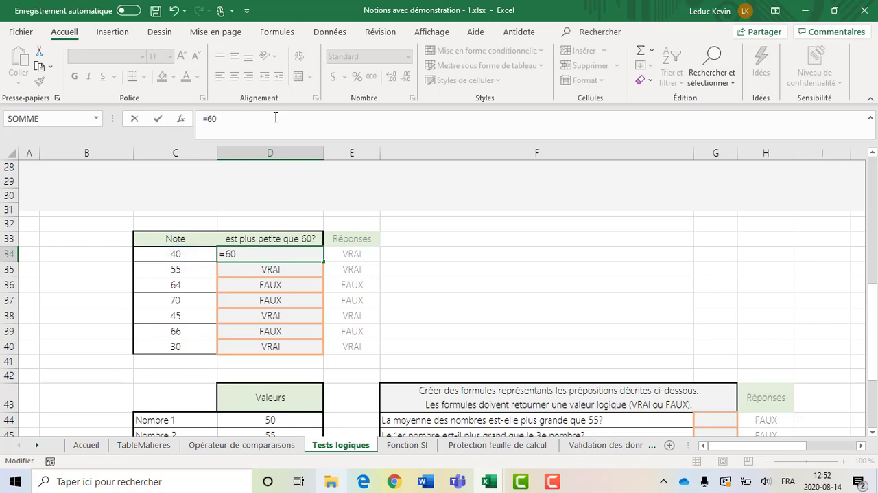
{"action": "type", "text": ">="}
{"action": "left_click", "coordinate": [192, 254]}
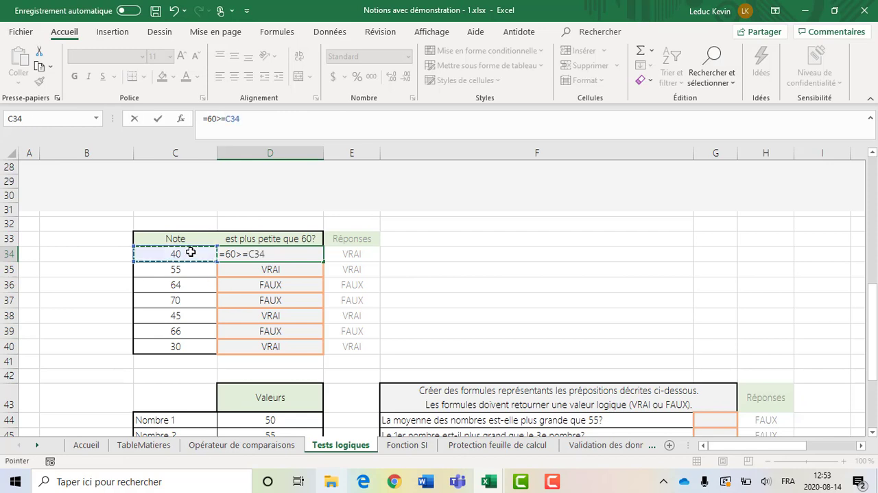
{"action": "key", "text": "Return"}
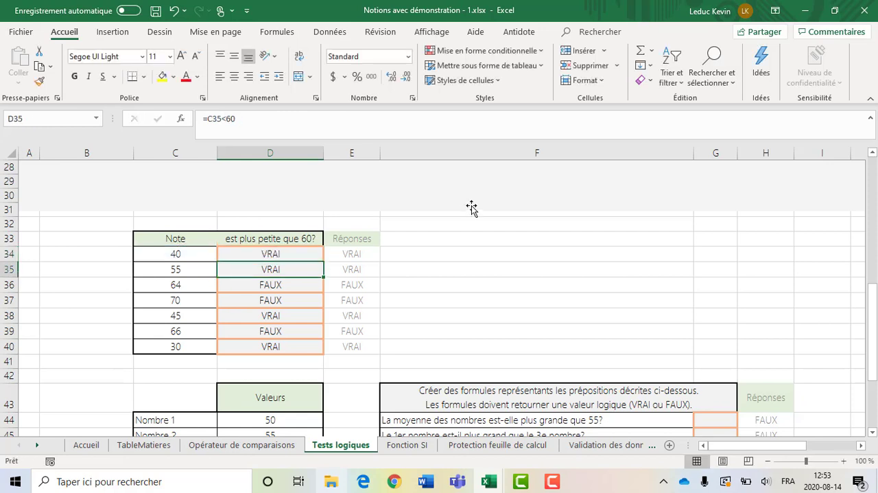
Copy the reversed comparison from D34 down to D40 and check several of the copied cells
{"action": "left_click", "coordinate": [295, 252]}
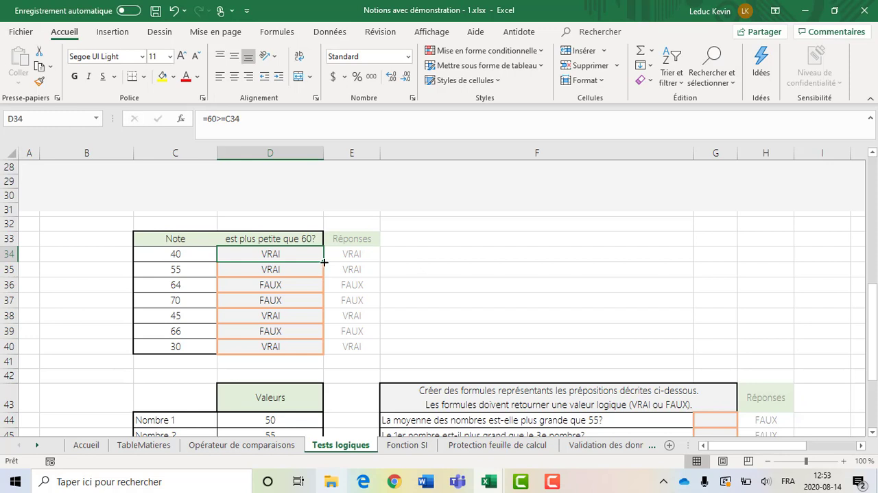
{"action": "left_click_drag", "start_coordinate": [324, 262], "coordinate": [316, 350]}
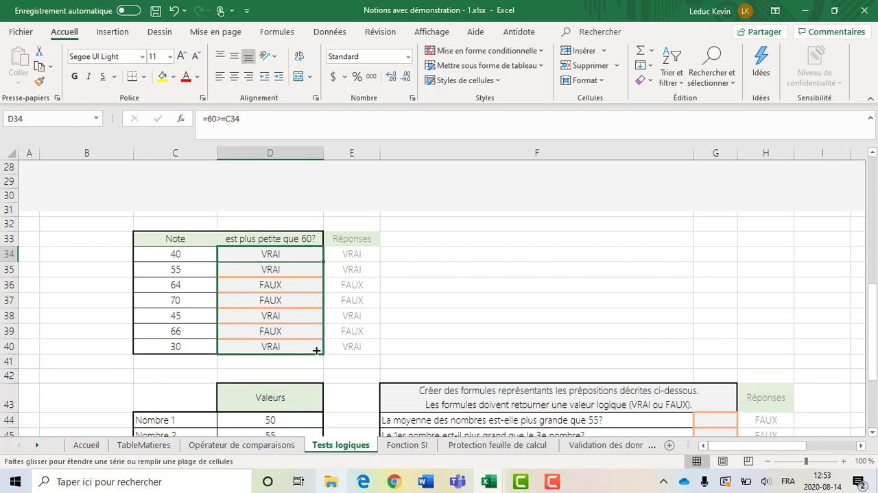
{"action": "left_click", "coordinate": [307, 273]}
{"action": "left_click", "coordinate": [307, 310]}
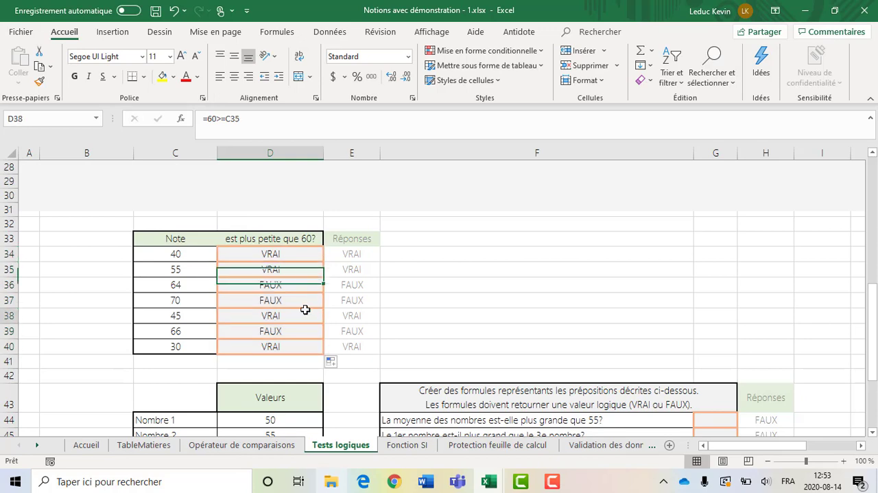
{"action": "left_click", "coordinate": [300, 347]}
{"action": "left_click", "coordinate": [292, 258]}
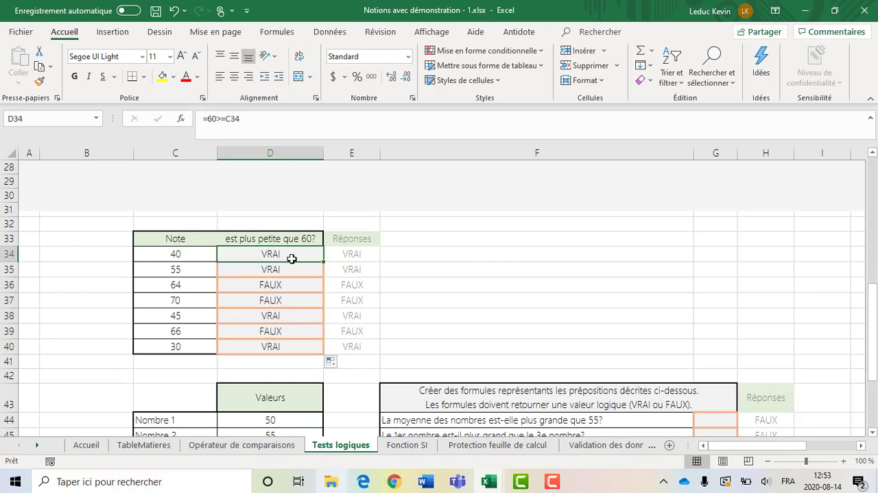
Undo the last fill and the formula replacement in D34, and look back over the note table
{"action": "key", "text": "ctrl+z"}
{"action": "key", "text": "ctrl+z"}
{"action": "scroll", "coordinate": [281, 302], "scroll_direction": "down", "scroll_amount": 2}
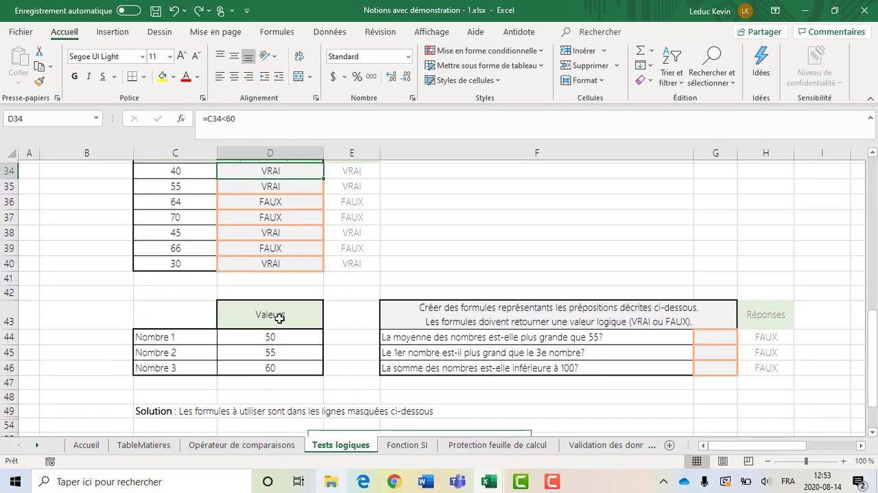
{"action": "scroll", "coordinate": [346, 245], "scroll_direction": "up", "scroll_amount": 1}
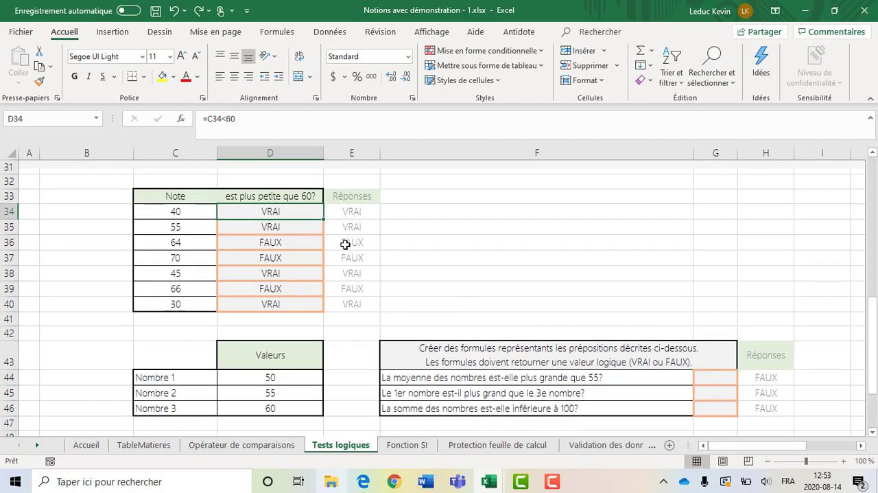
{"action": "left_click", "coordinate": [305, 197]}
{"action": "left_click", "coordinate": [201, 209]}
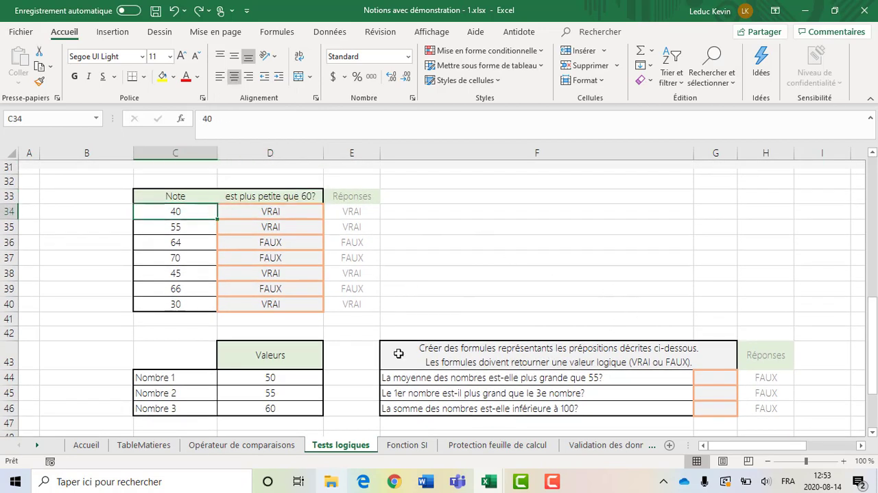
Examine the three propositions in F44:F46, relating the average question to the values in D44:D46 and answer cell G44
{"action": "scroll", "coordinate": [391, 350], "scroll_direction": "down", "scroll_amount": 1}
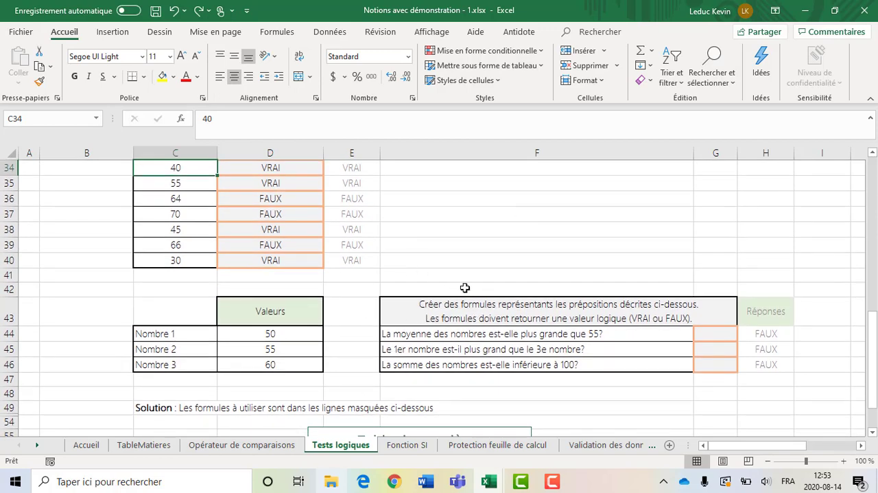
{"action": "left_click", "coordinate": [725, 336]}
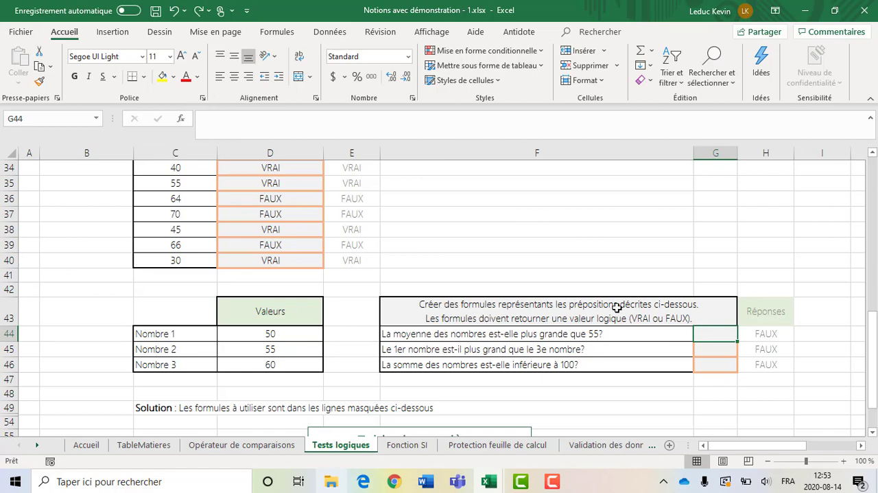
{"action": "left_click", "coordinate": [503, 334]}
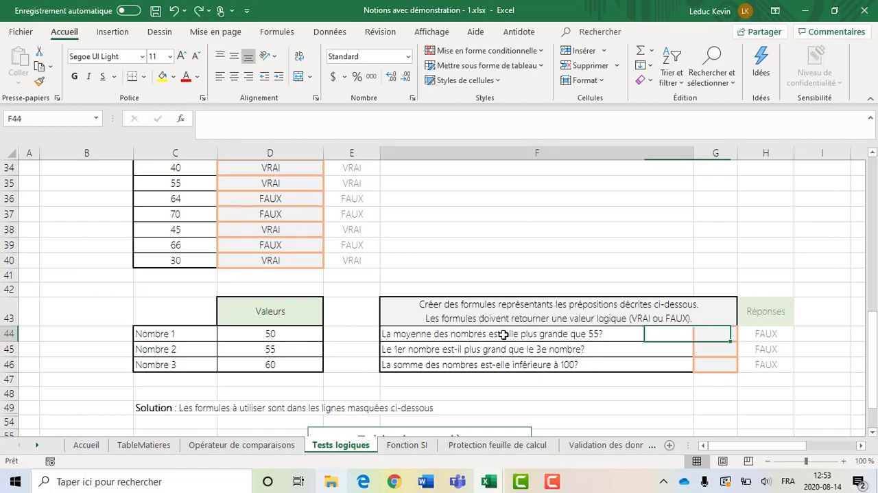
{"action": "left_click_drag", "start_coordinate": [503, 334], "coordinate": [504, 359]}
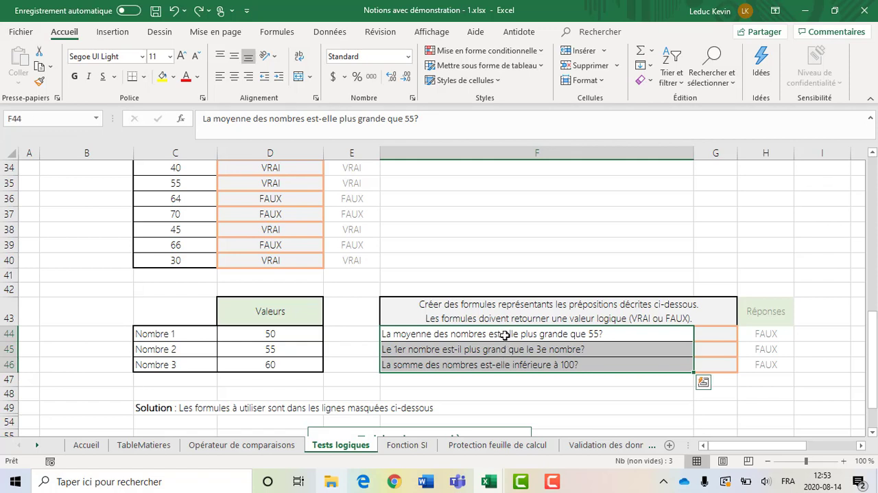
{"action": "left_click", "coordinate": [503, 334]}
{"action": "left_click", "coordinate": [735, 332]}
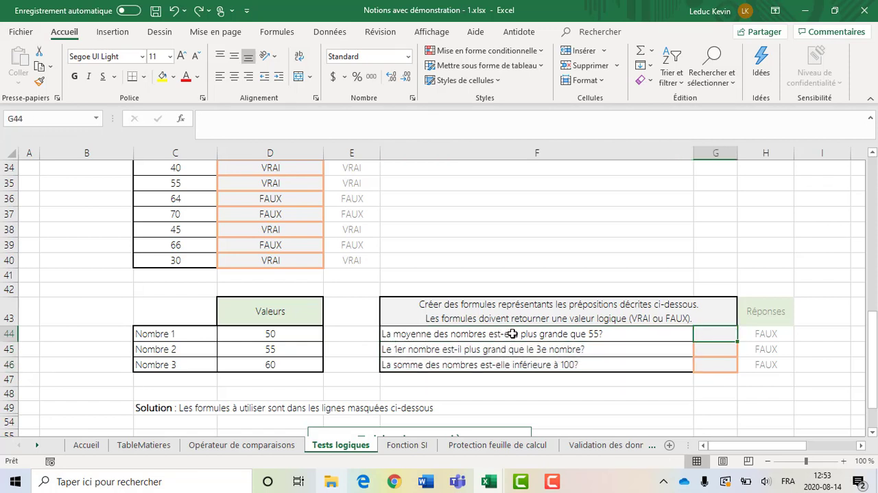
{"action": "left_click_drag", "start_coordinate": [267, 335], "coordinate": [270, 364]}
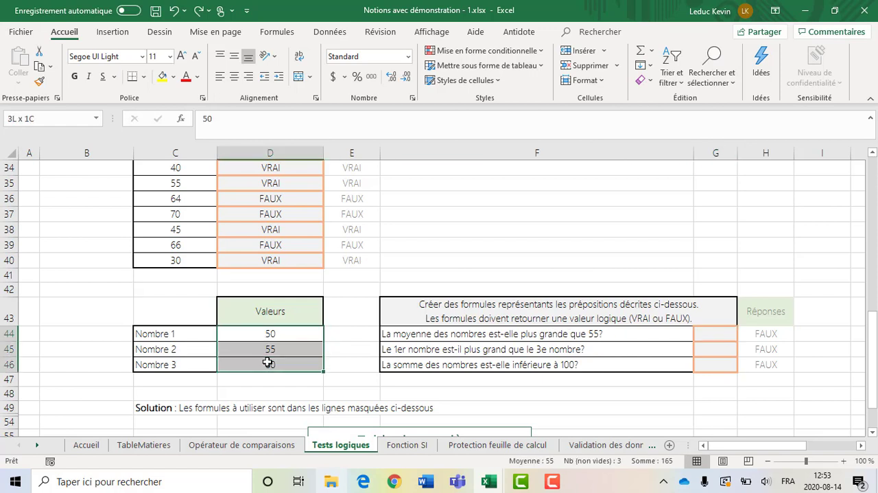
{"action": "left_click", "coordinate": [722, 332]}
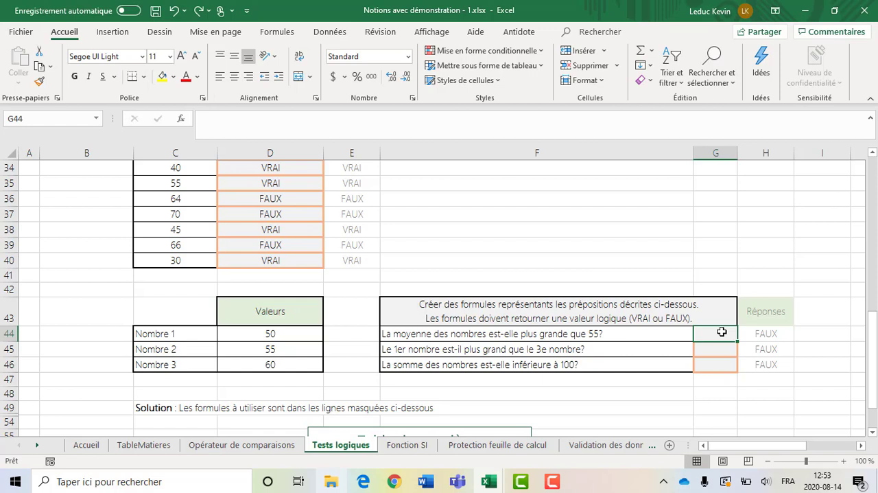
Compare Nombre 1 with Nombre 3 for the second proposition, and relate the sum question in F46 to D44:D46
{"action": "left_click", "coordinate": [283, 332]}
{"action": "left_click", "coordinate": [273, 362]}
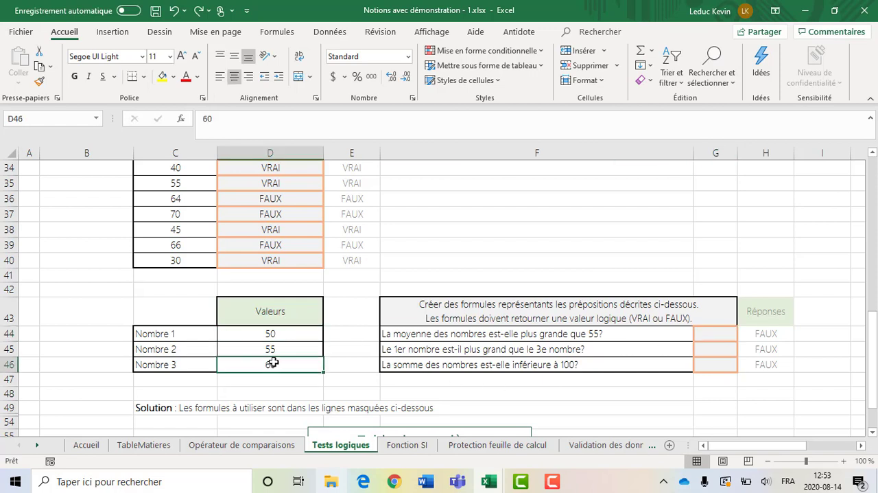
{"action": "left_click", "coordinate": [284, 333]}
{"action": "left_click", "coordinate": [275, 363]}
{"action": "left_click", "coordinate": [593, 334]}
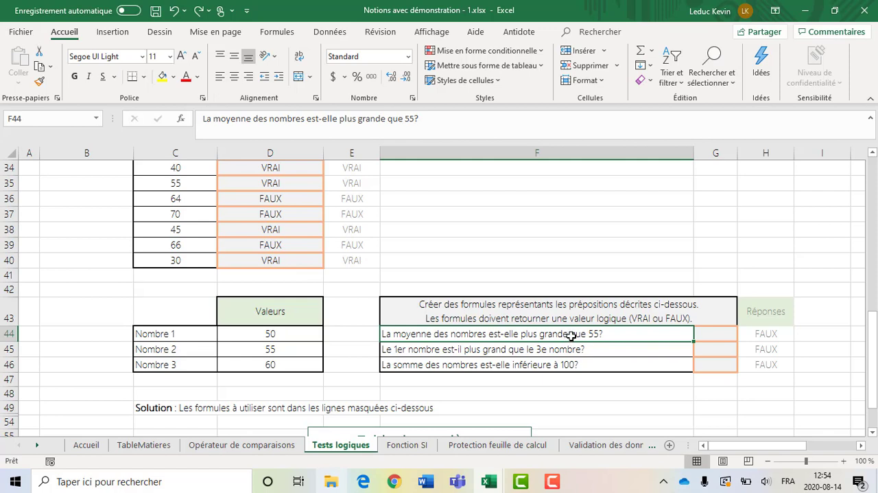
{"action": "left_click", "coordinate": [439, 364]}
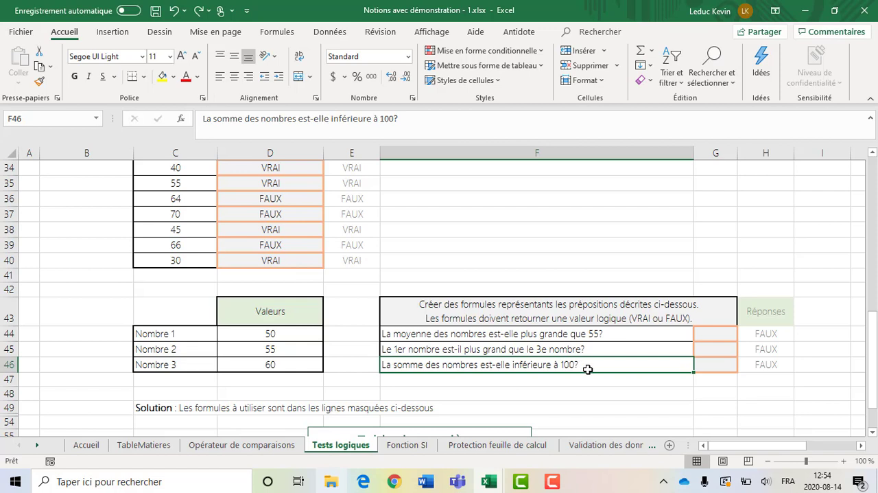
{"action": "left_click_drag", "start_coordinate": [278, 333], "coordinate": [274, 364]}
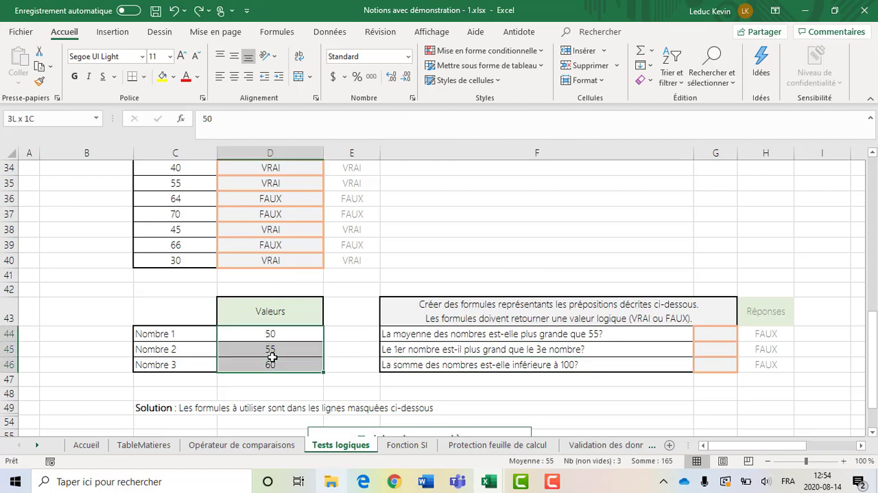
Answer the average proposition in G44 with the formula =MOYENNE(D44:D46)>55
{"action": "left_click", "coordinate": [659, 362]}
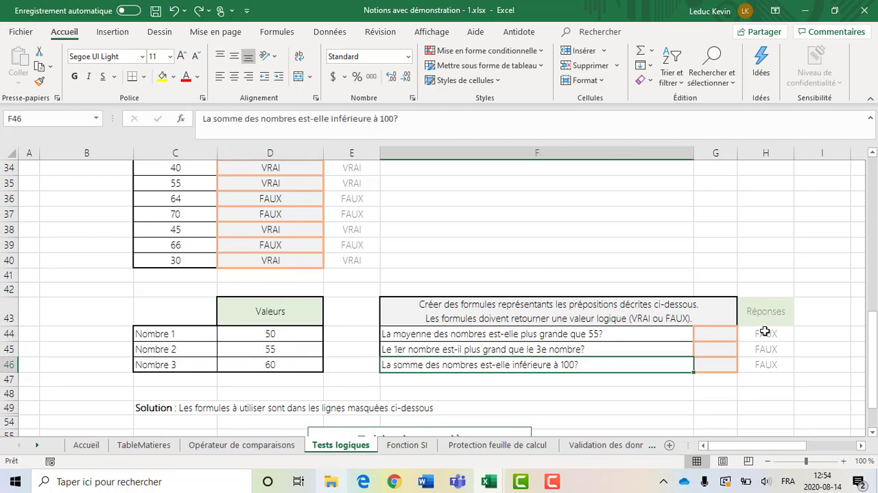
{"action": "left_click_drag", "start_coordinate": [765, 328], "coordinate": [765, 358]}
{"action": "left_click", "coordinate": [730, 334]}
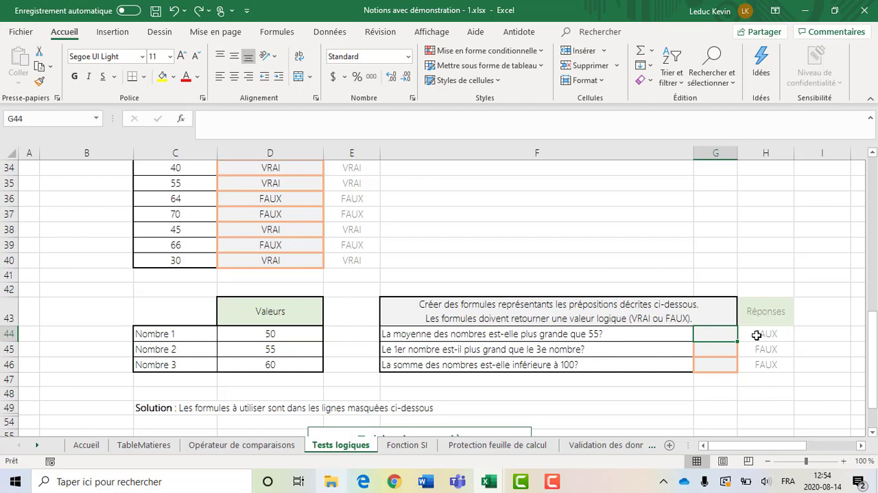
{"action": "type", "text": "="}
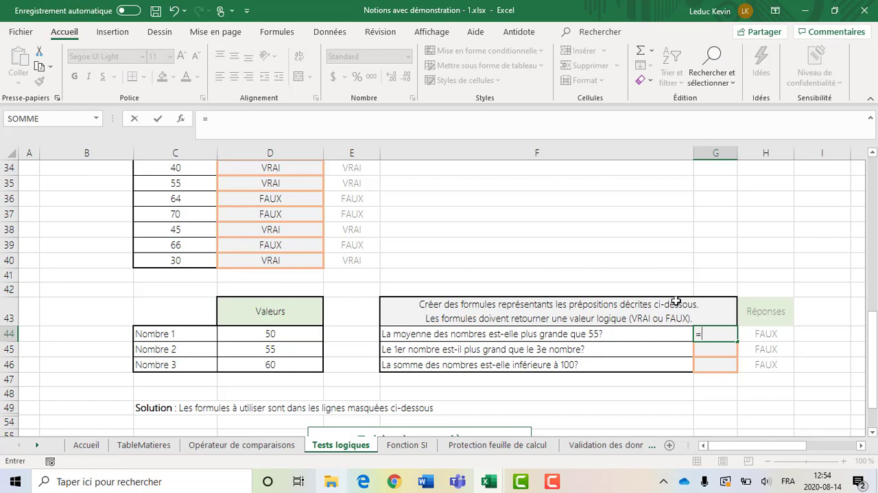
{"action": "type", "text": "MOYENN"}
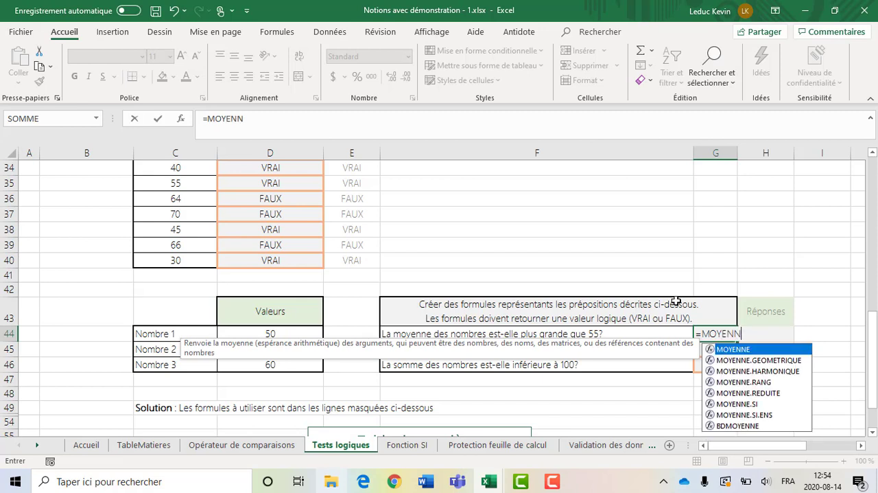
{"action": "type", "text": "E("}
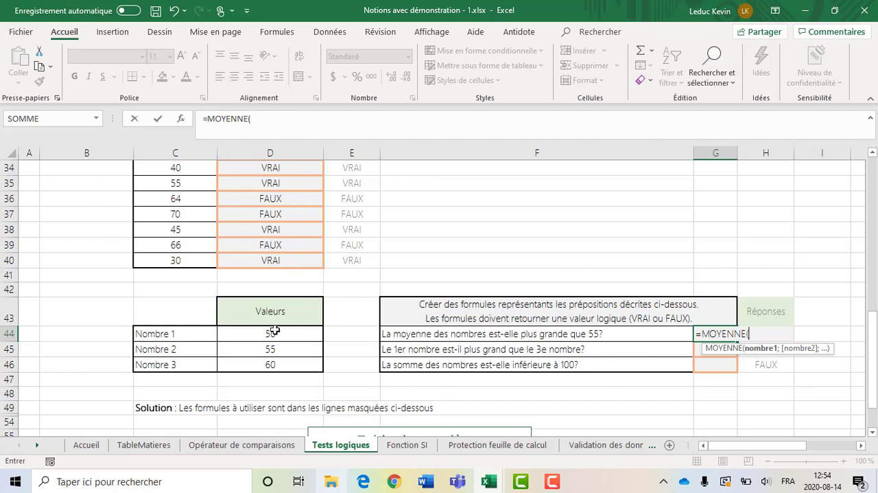
{"action": "left_click_drag", "start_coordinate": [271, 332], "coordinate": [266, 364]}
{"action": "type", "text": ")"}
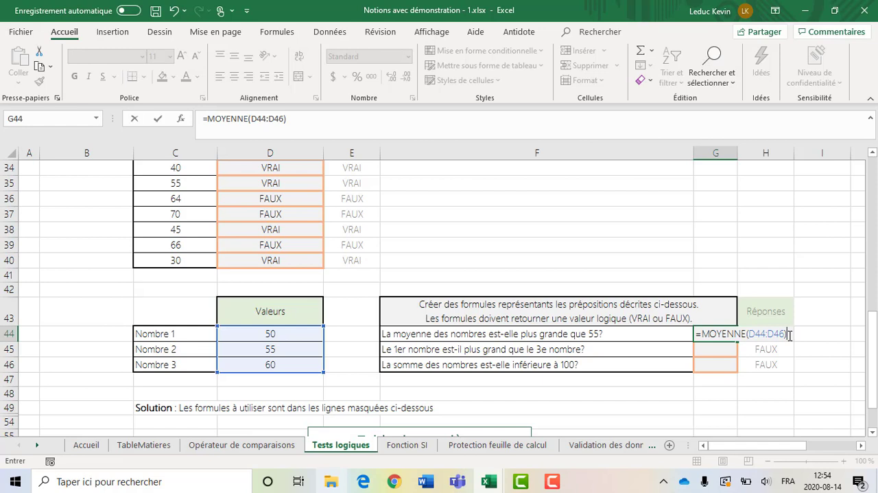
{"action": "type", "text": ">"}
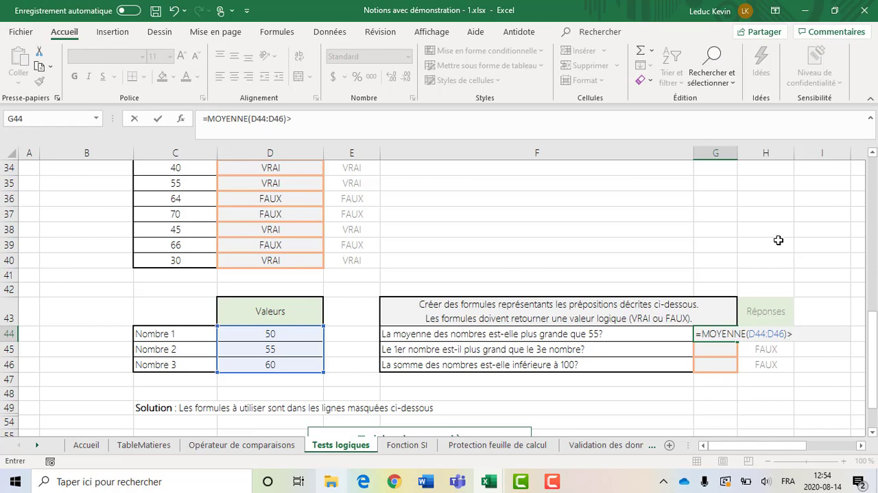
{"action": "type", "text": "55"}
{"action": "key", "text": "ctrl+Return"}
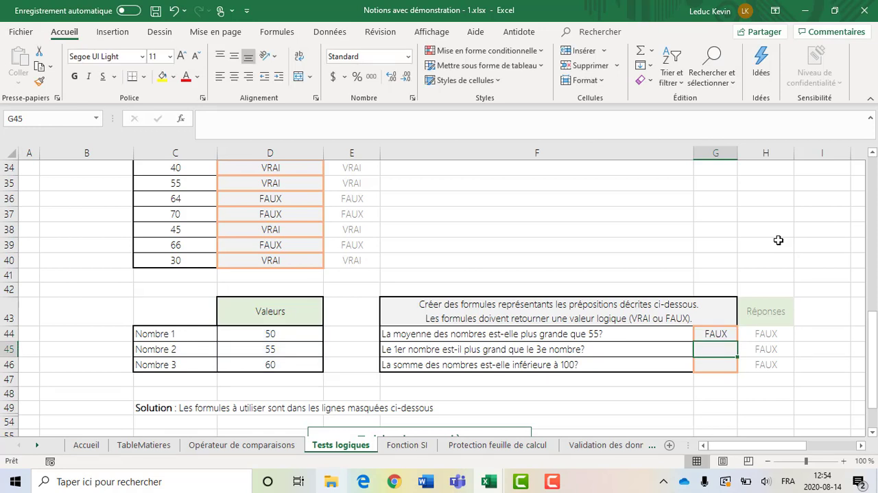
Answer the second proposition in G45 by comparing Nombre 1 with Nombre 3 using the formula =D44>D46
{"action": "left_click", "coordinate": [723, 350]}
{"action": "type", "text": "="}
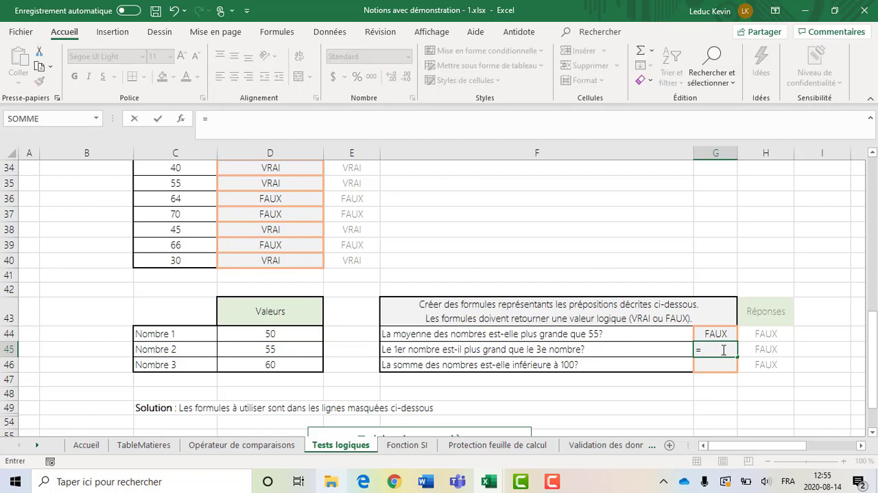
{"action": "left_click", "coordinate": [274, 334]}
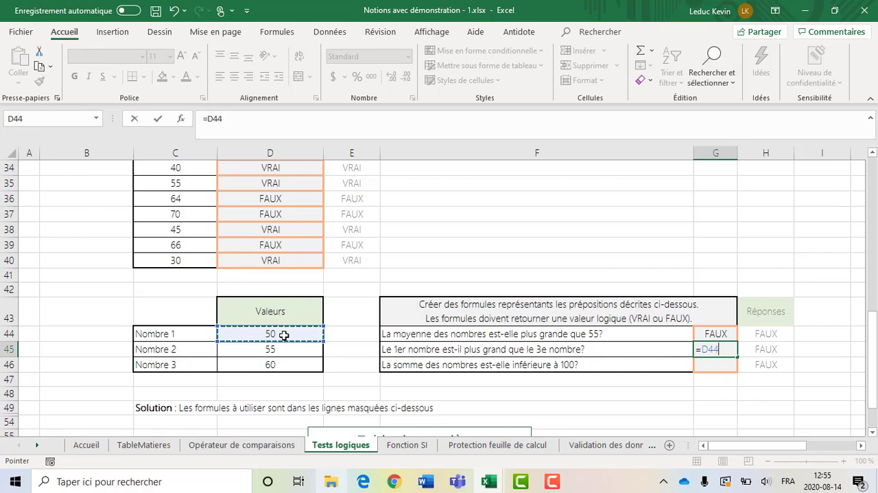
{"action": "type", "text": ">"}
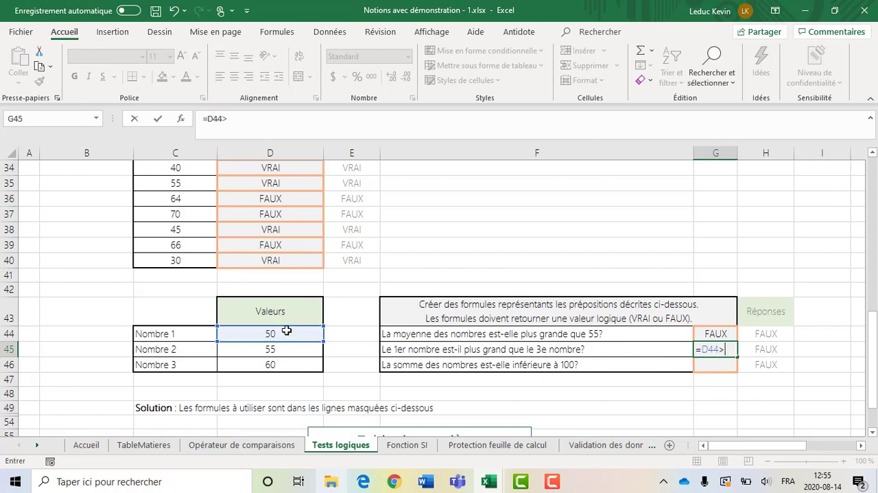
{"action": "left_click", "coordinate": [276, 365]}
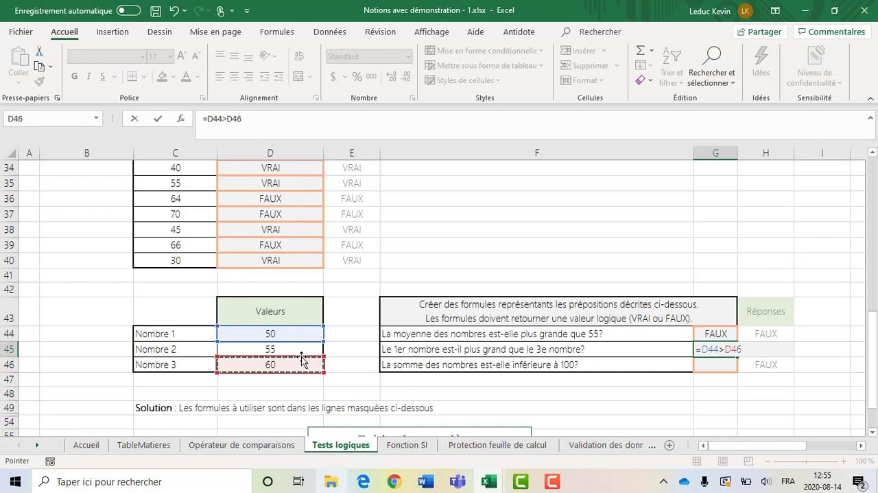
{"action": "key", "text": "Return"}
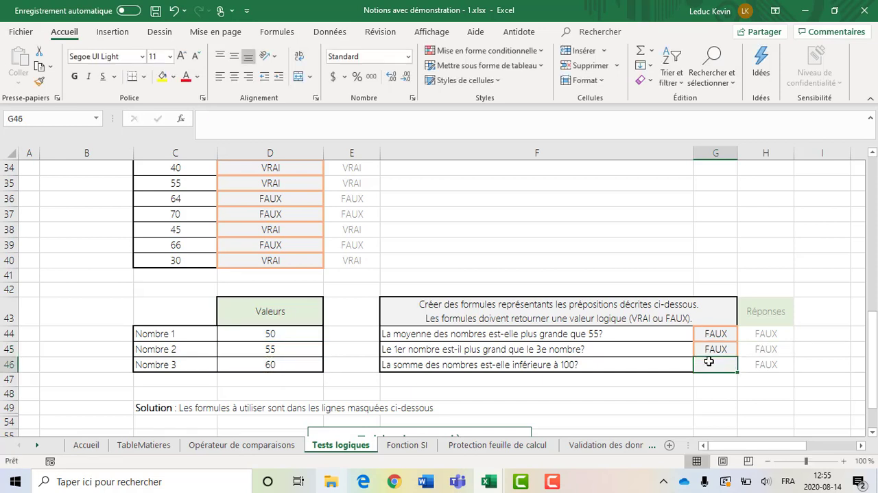
Answer the sum proposition in G46 with the formula =SOMME(D44:D46) < 100 and look back over the formulas above it
{"action": "type", "text": "=SOMME("}
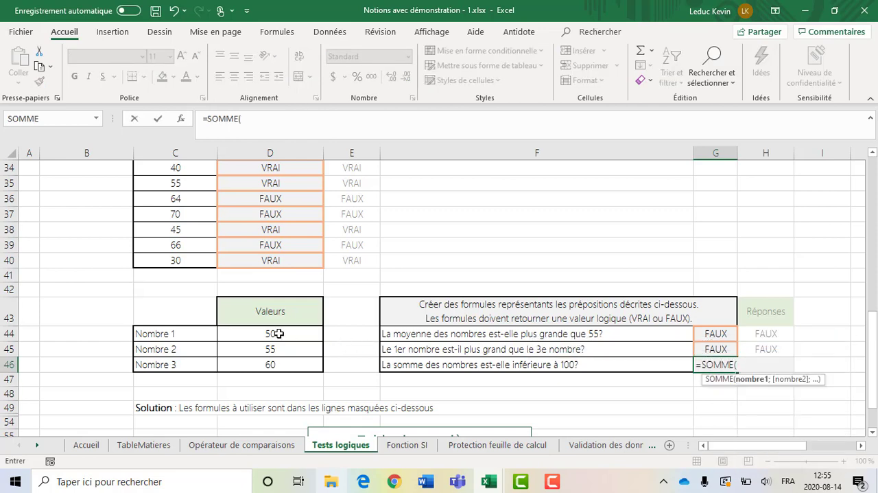
{"action": "left_click_drag", "start_coordinate": [278, 333], "coordinate": [278, 365]}
{"action": "type", "text": ") "}
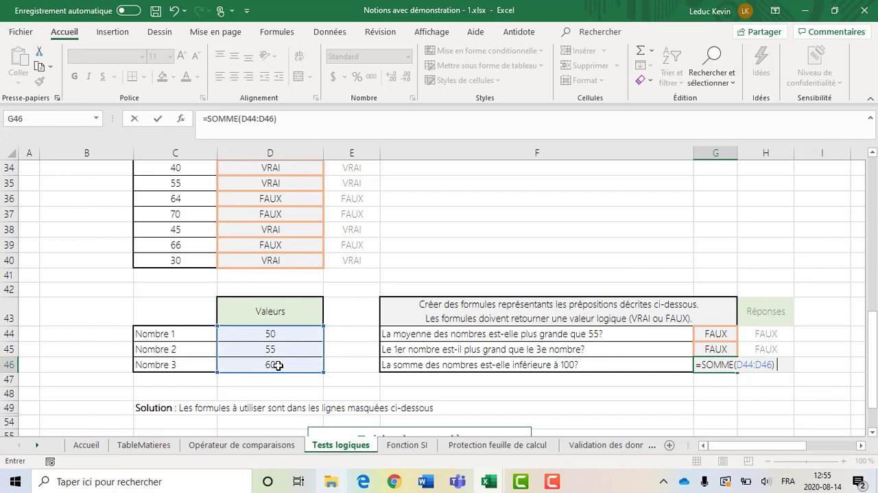
{"action": "type", "text": "< 100"}
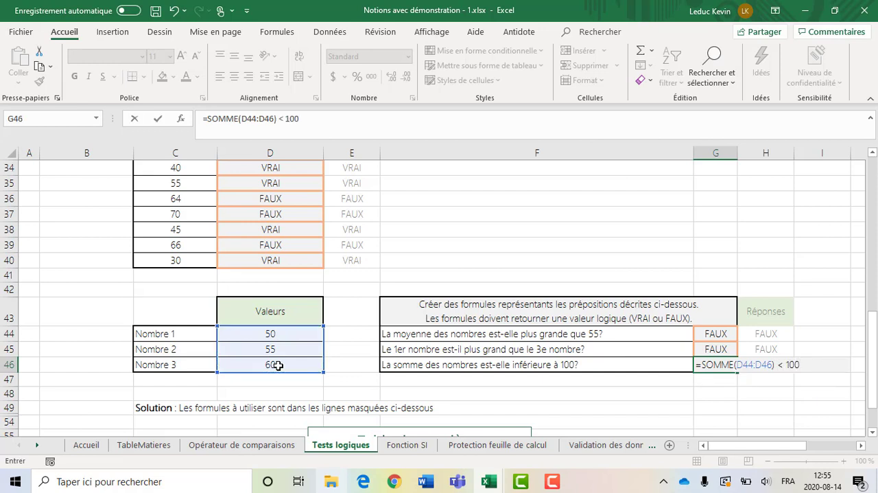
{"action": "key", "text": "Return"}
{"action": "key", "text": "Up"}
{"action": "key", "text": "Up"}
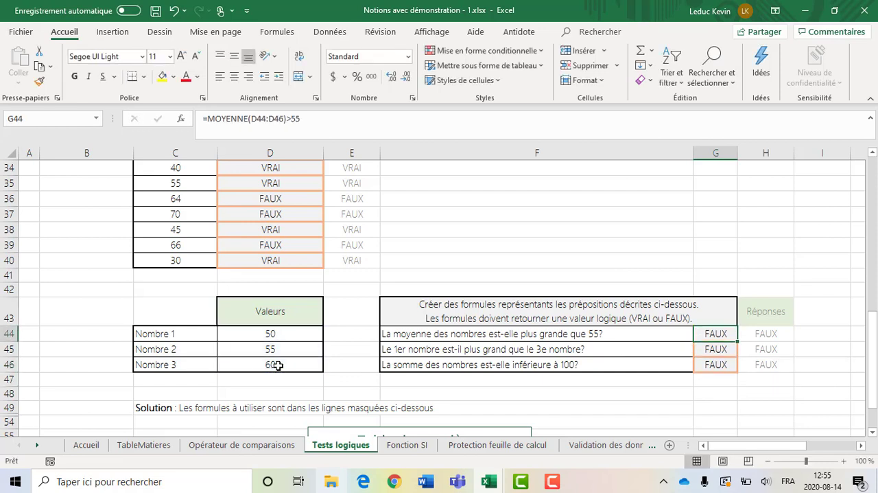
{"action": "key", "text": "Down"}
Test the average proposition by setting Nombre 1 in D44 to 51 and checking the result in G44
{"action": "left_click", "coordinate": [278, 366]}
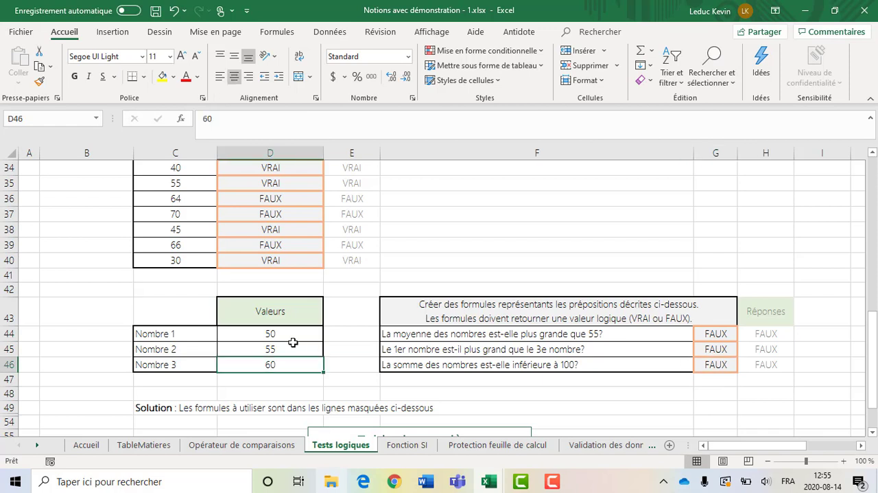
{"action": "left_click", "coordinate": [282, 347]}
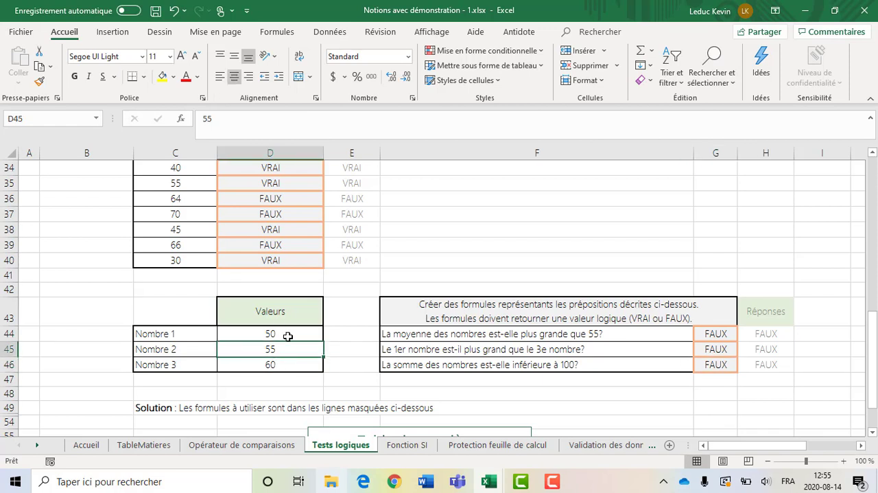
{"action": "left_click", "coordinate": [454, 336]}
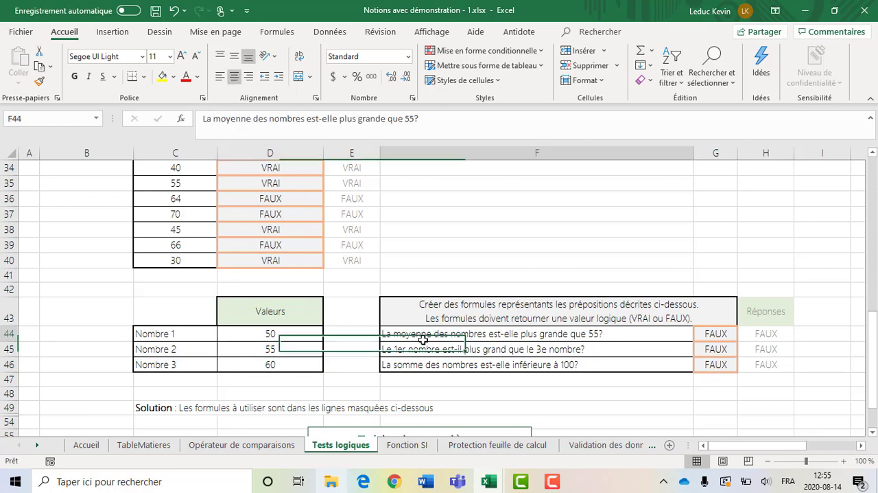
{"action": "left_click", "coordinate": [267, 336]}
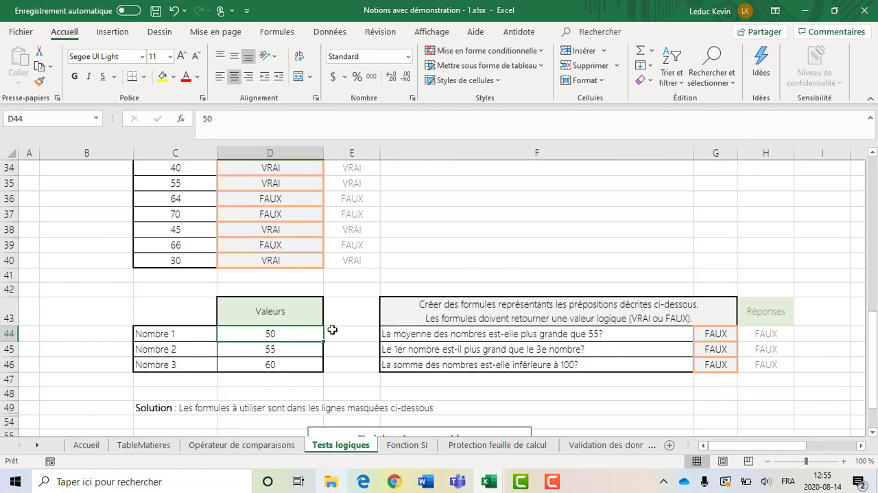
{"action": "type", "text": "51"}
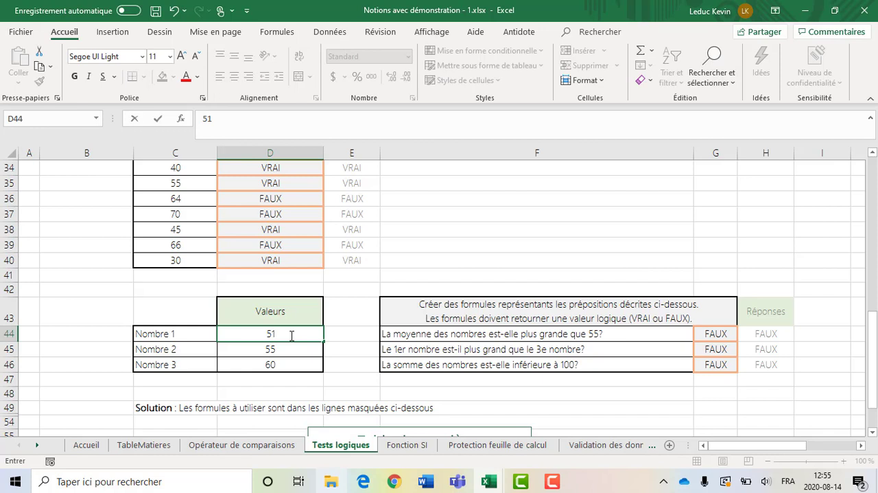
{"action": "key", "text": "Return"}
{"action": "left_click", "coordinate": [715, 332]}
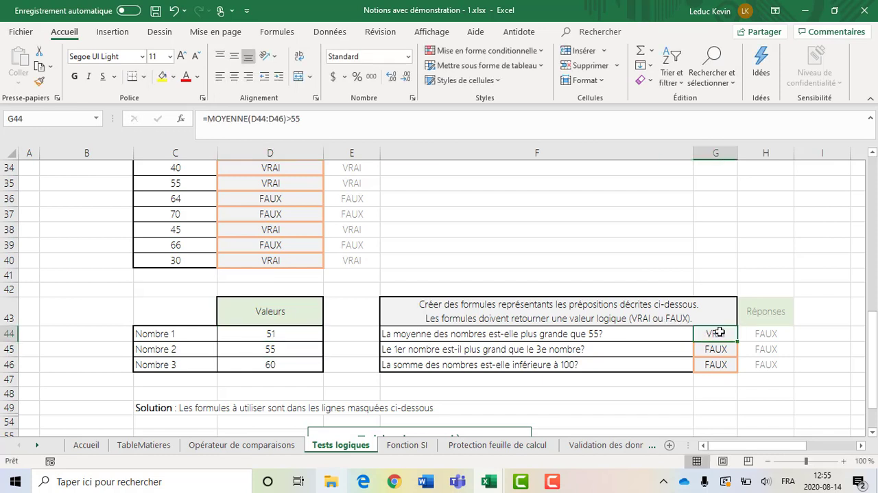
Test the second proposition by setting Nombre 1 in D44 to 61 and checking the result in G45
{"action": "left_click", "coordinate": [251, 332]}
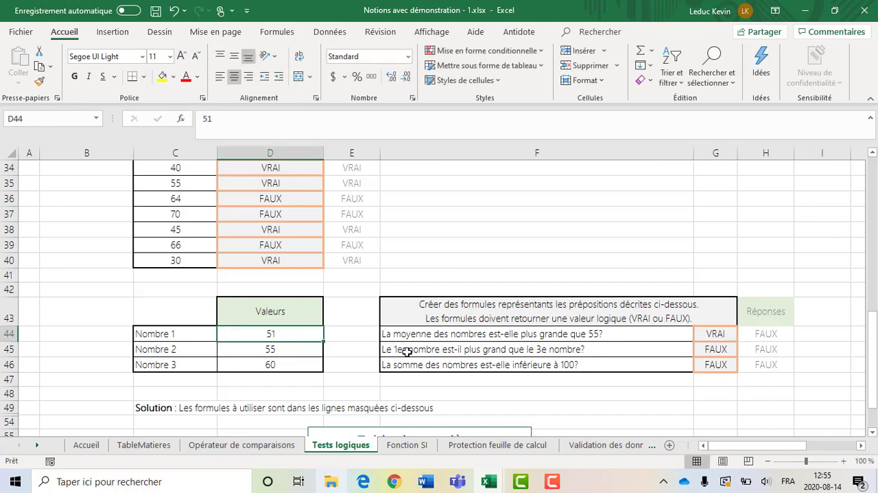
{"action": "left_click", "coordinate": [401, 351]}
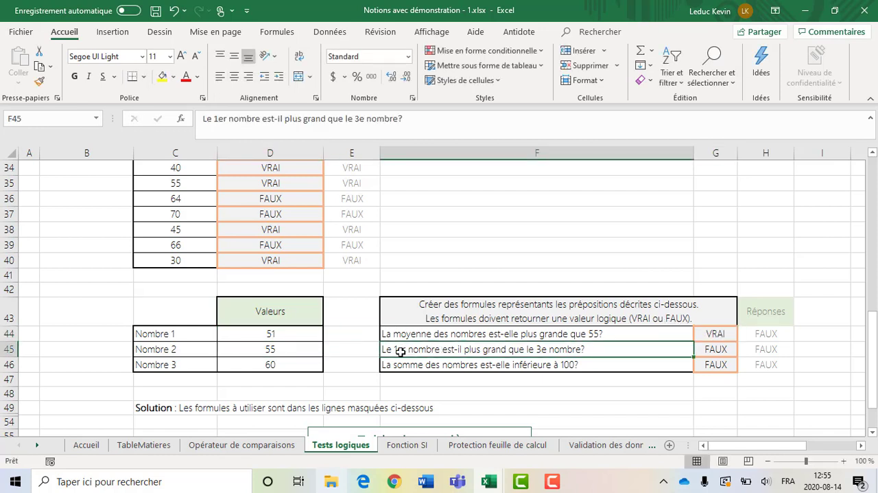
{"action": "left_click", "coordinate": [279, 333]}
{"action": "type", "text": "61"}
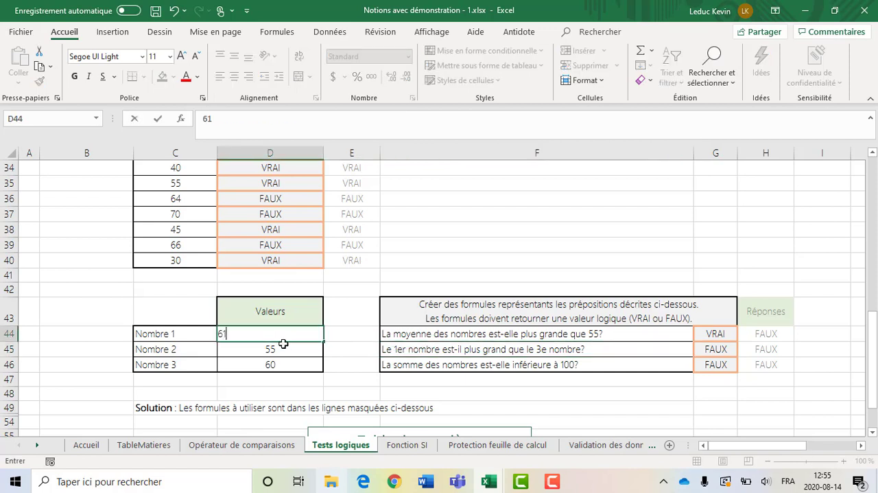
{"action": "key", "text": "Return"}
{"action": "left_click", "coordinate": [722, 347]}
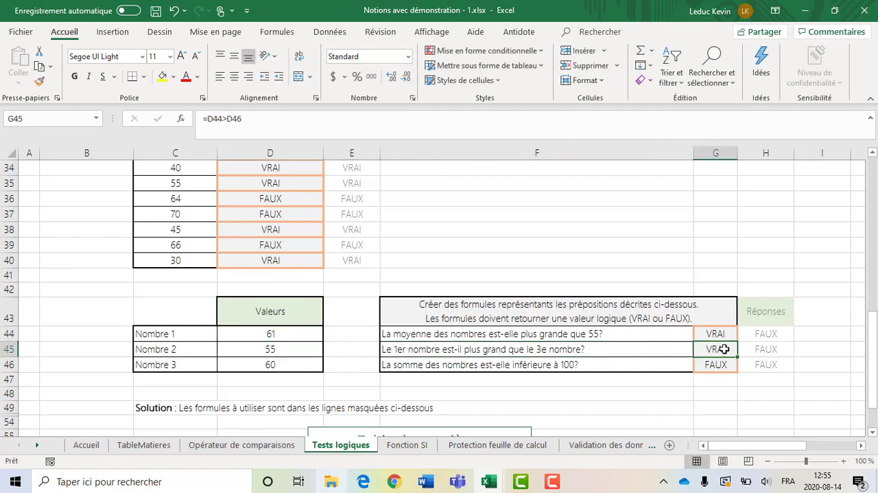
Test the sum proposition by setting Nombre 1 to 5 and Nombre 3 to 10, and check the results in G44:G46
{"action": "left_click", "coordinate": [386, 365]}
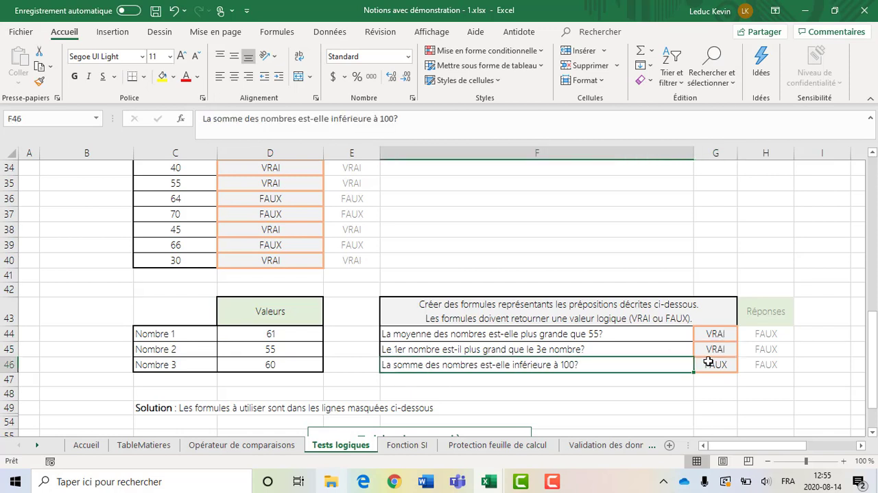
{"action": "left_click", "coordinate": [288, 337]}
{"action": "type", "text": "5"}
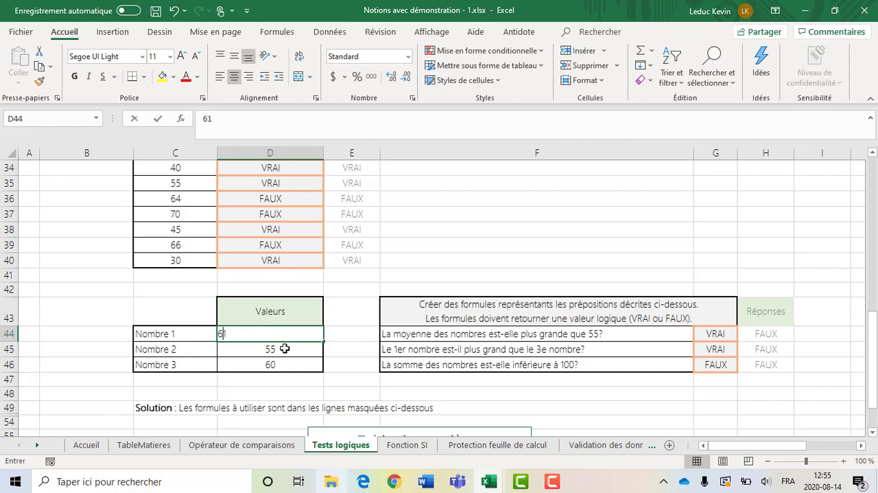
{"action": "left_click", "coordinate": [278, 365]}
{"action": "type", "text": "10"}
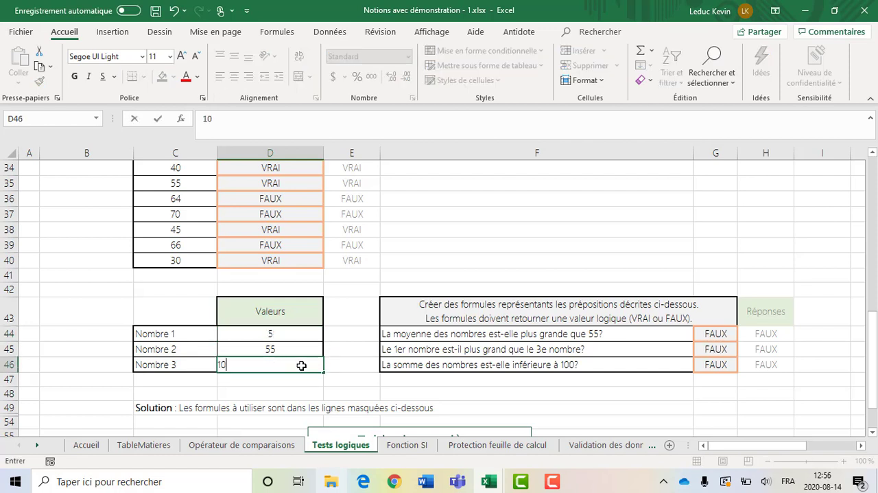
{"action": "key", "text": "Return"}
{"action": "left_click", "coordinate": [714, 365]}
{"action": "left_click", "coordinate": [645, 392]}
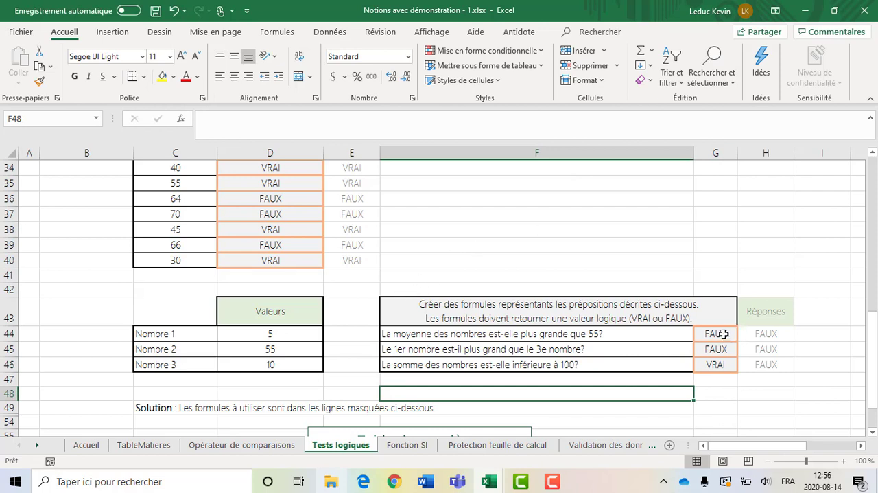
{"action": "left_click_drag", "start_coordinate": [724, 333], "coordinate": [722, 362]}
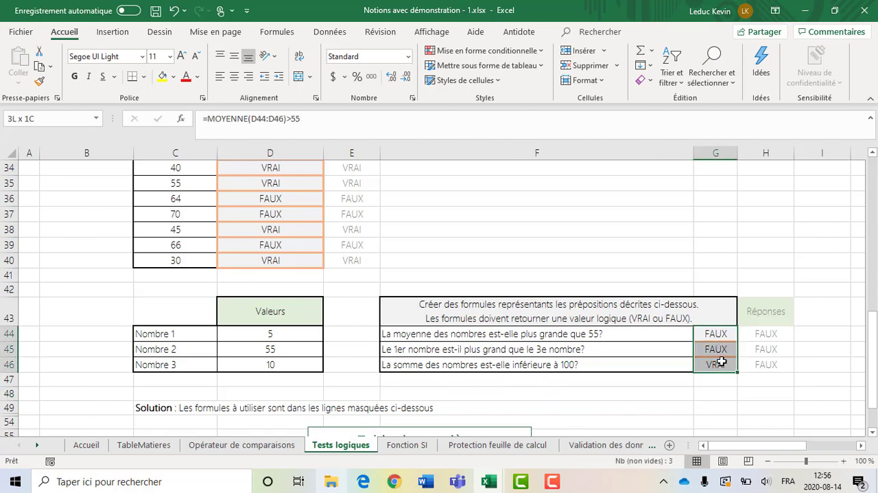
Look over the conditional formatting rule categories, including the top and bottom value rules, without applying any
{"action": "left_click", "coordinate": [705, 286]}
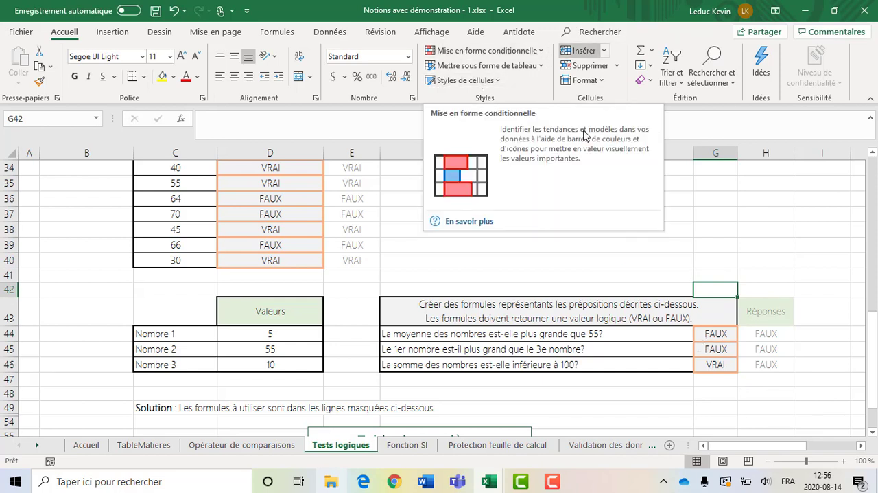
{"action": "left_click", "coordinate": [661, 273]}
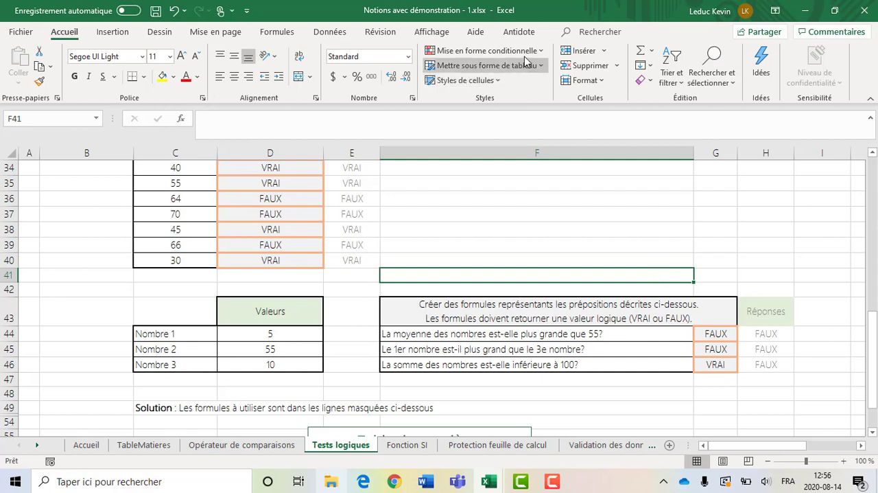
{"action": "left_click", "coordinate": [484, 50]}
{"action": "mouse_move", "coordinate": [542, 97]}
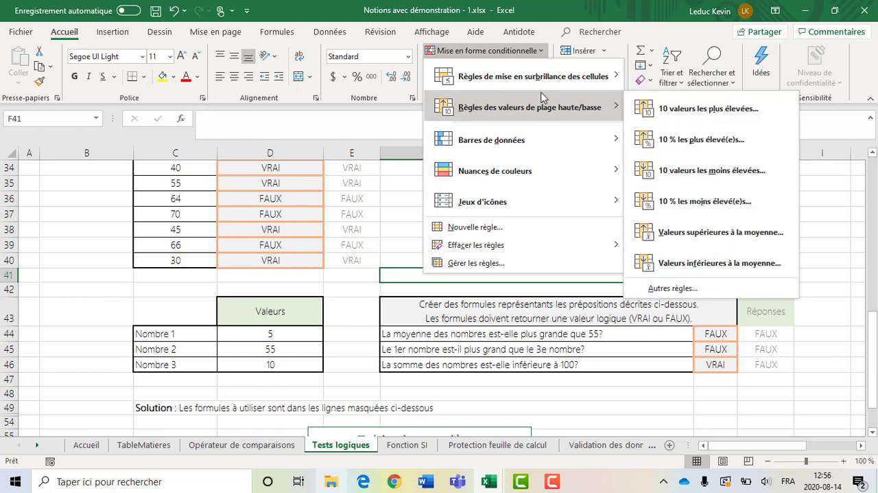
{"action": "left_click", "coordinate": [805, 347]}
{"action": "left_click", "coordinate": [522, 255]}
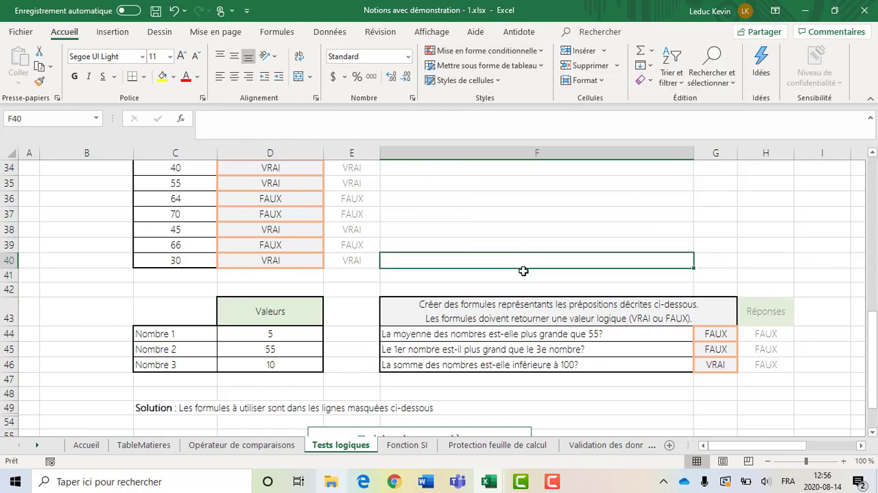